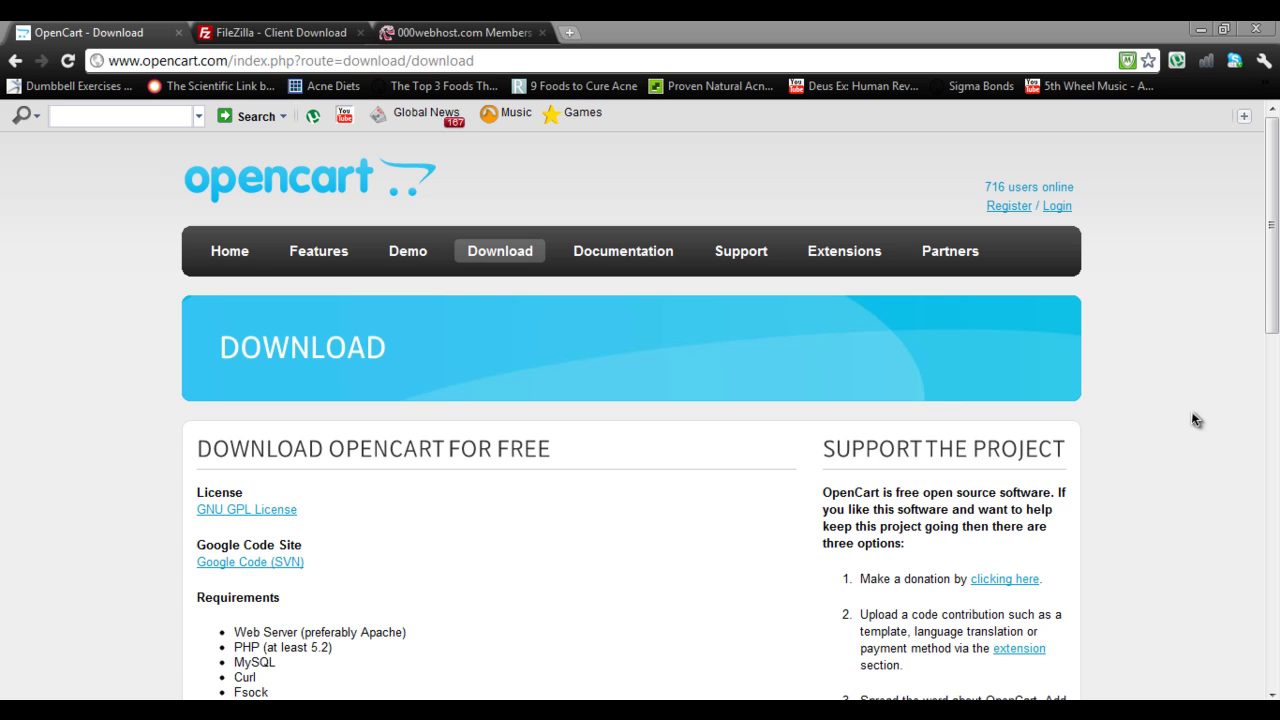
Download the OpenCart v1.5.1.3 zip package from the opencart.com version table
drag(1277, 333, 1274, 501)
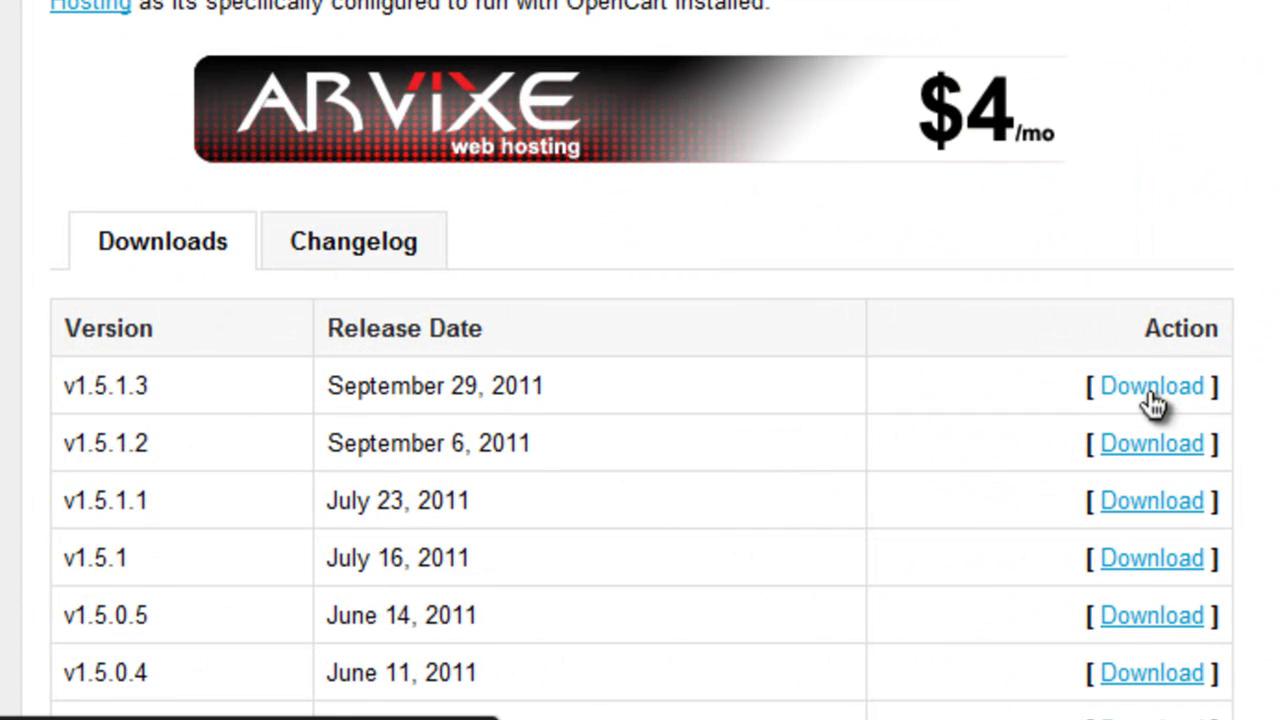
click(1106, 393)
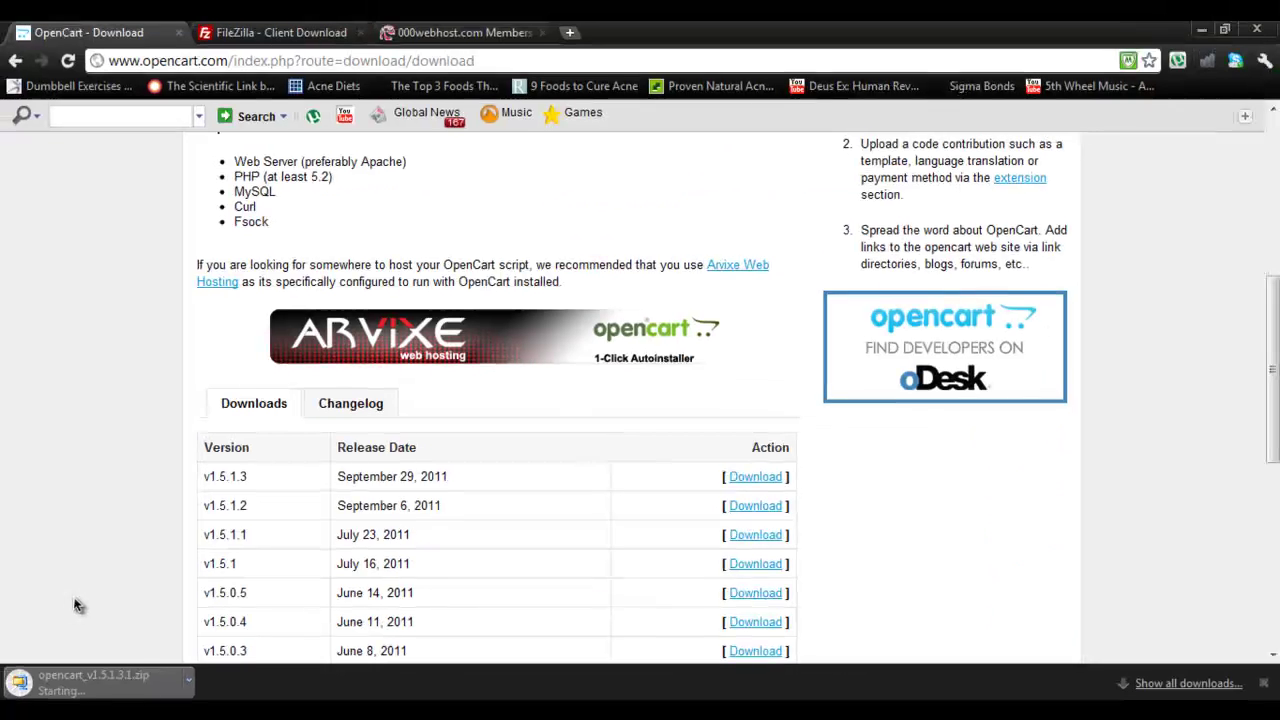
Extract the upload folder from the OpenCart zip onto the desktop using WinZip
click(80, 680)
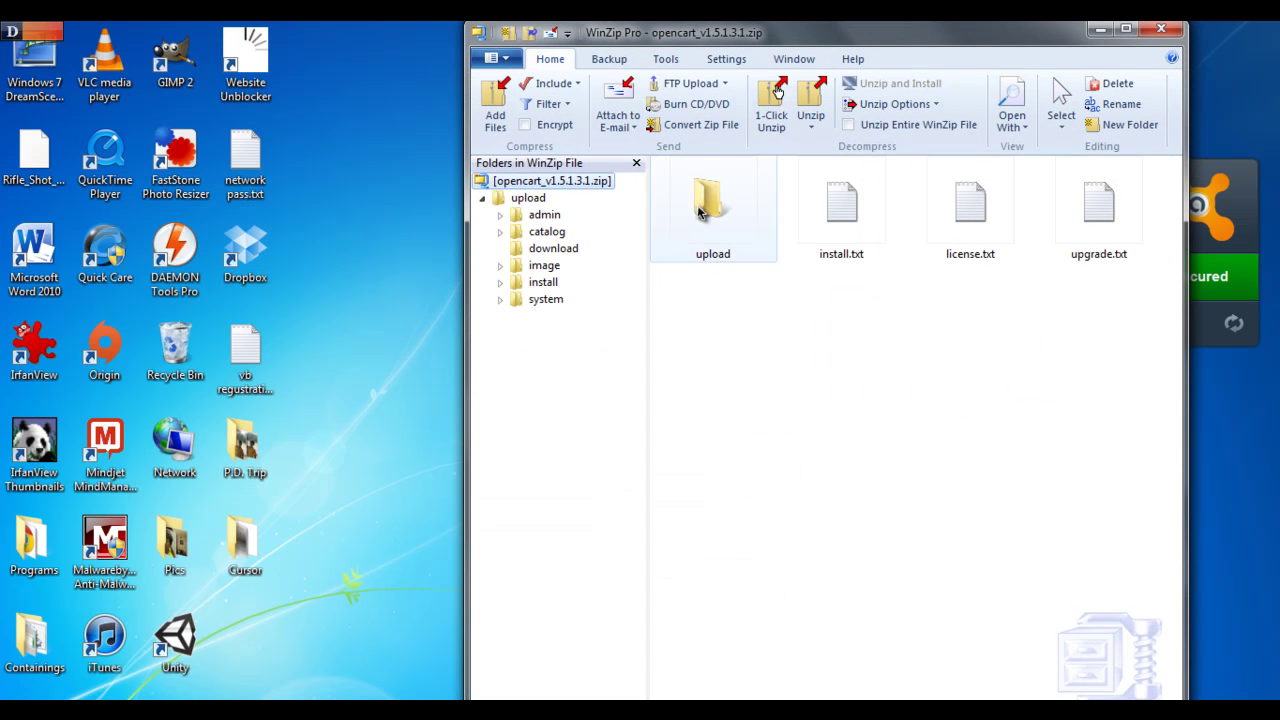
click(699, 210)
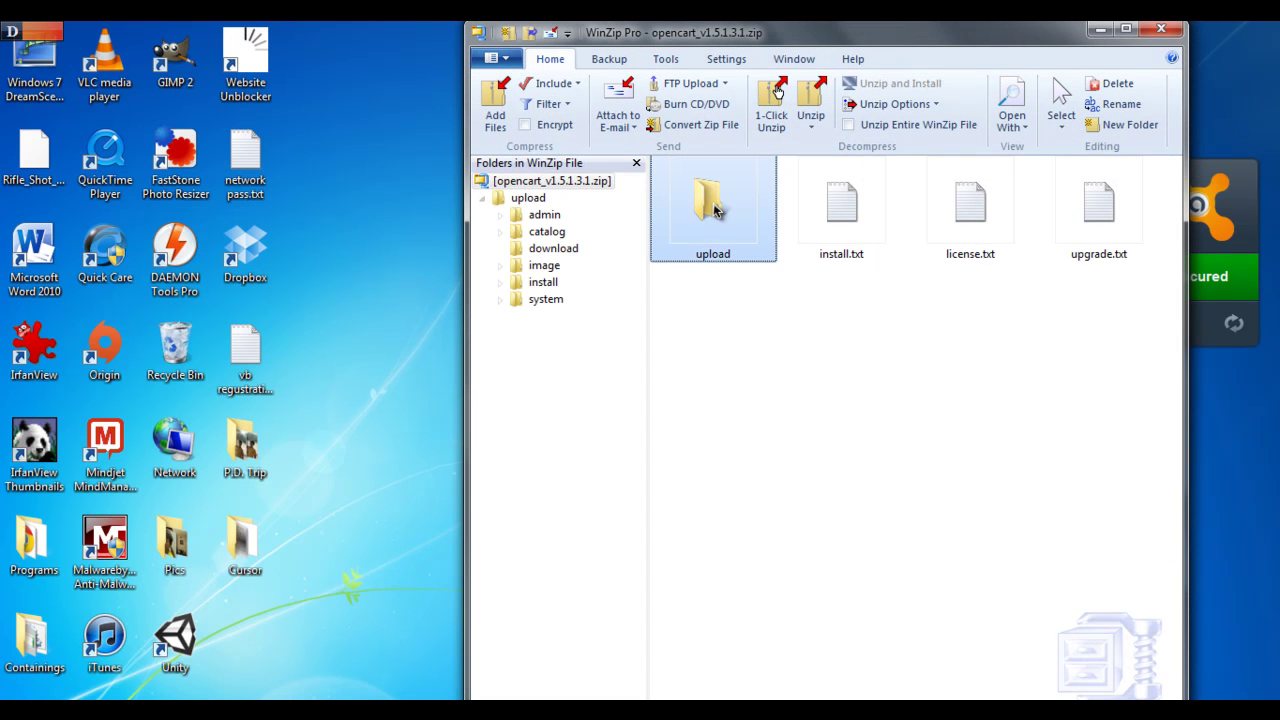
click(347, 497)
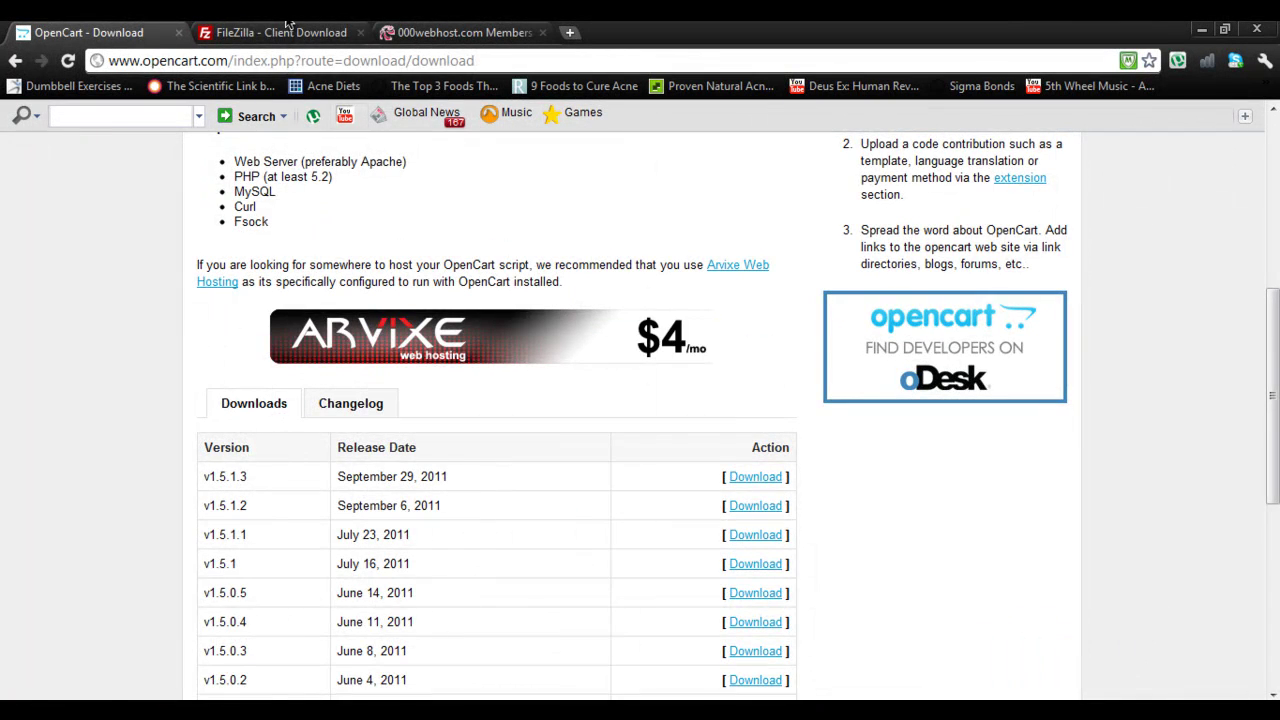
click(286, 30)
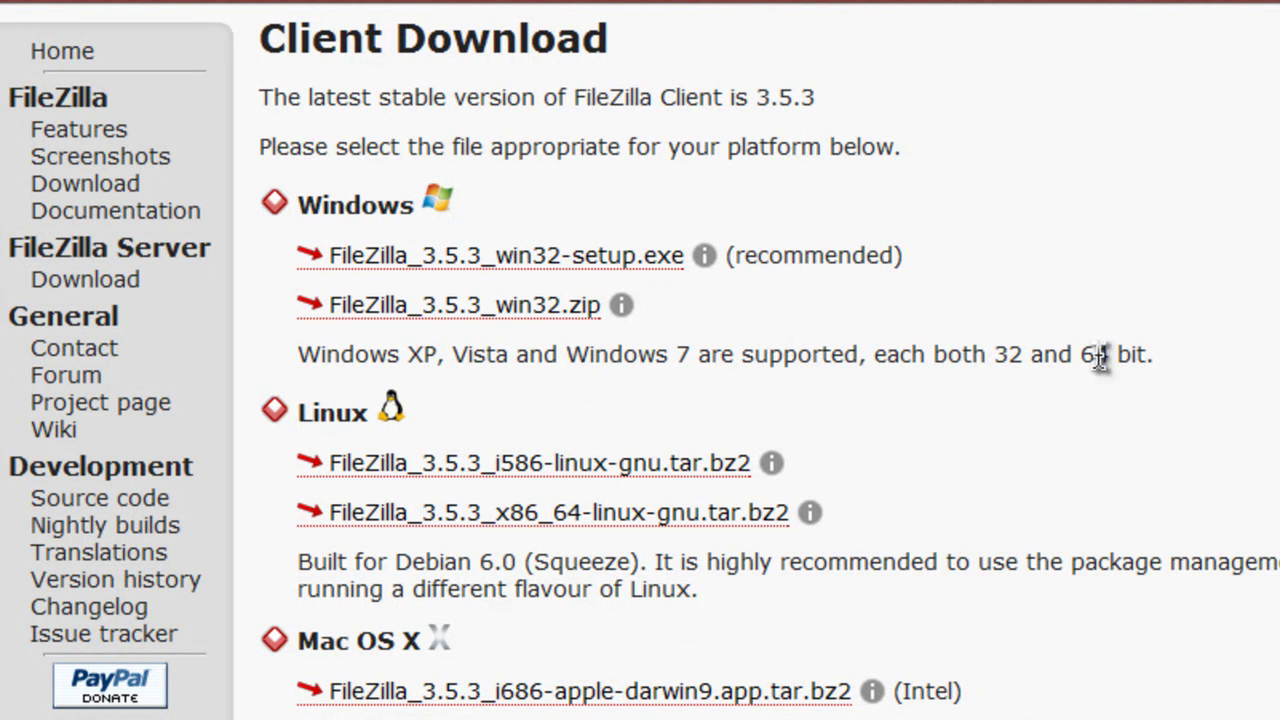
Download FileZilla_3.5.3_win32-setup.exe, keep it despite the warning, and run the installer
click(623, 258)
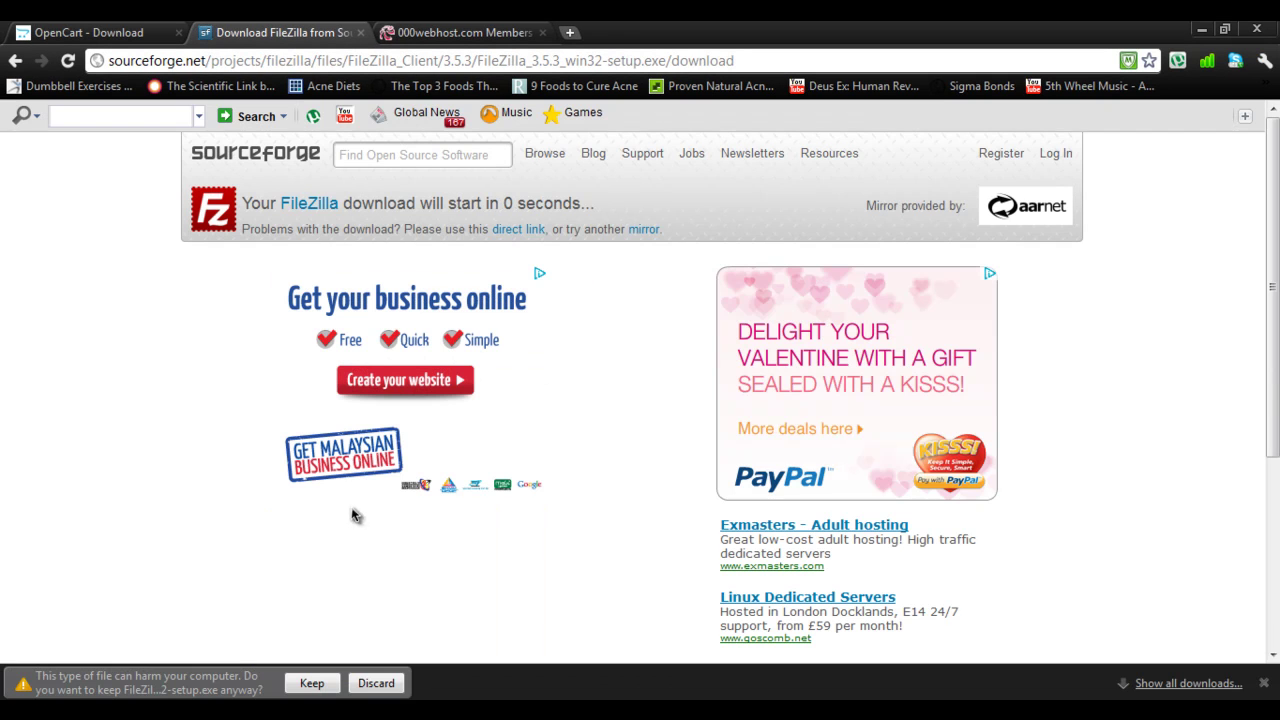
click(315, 683)
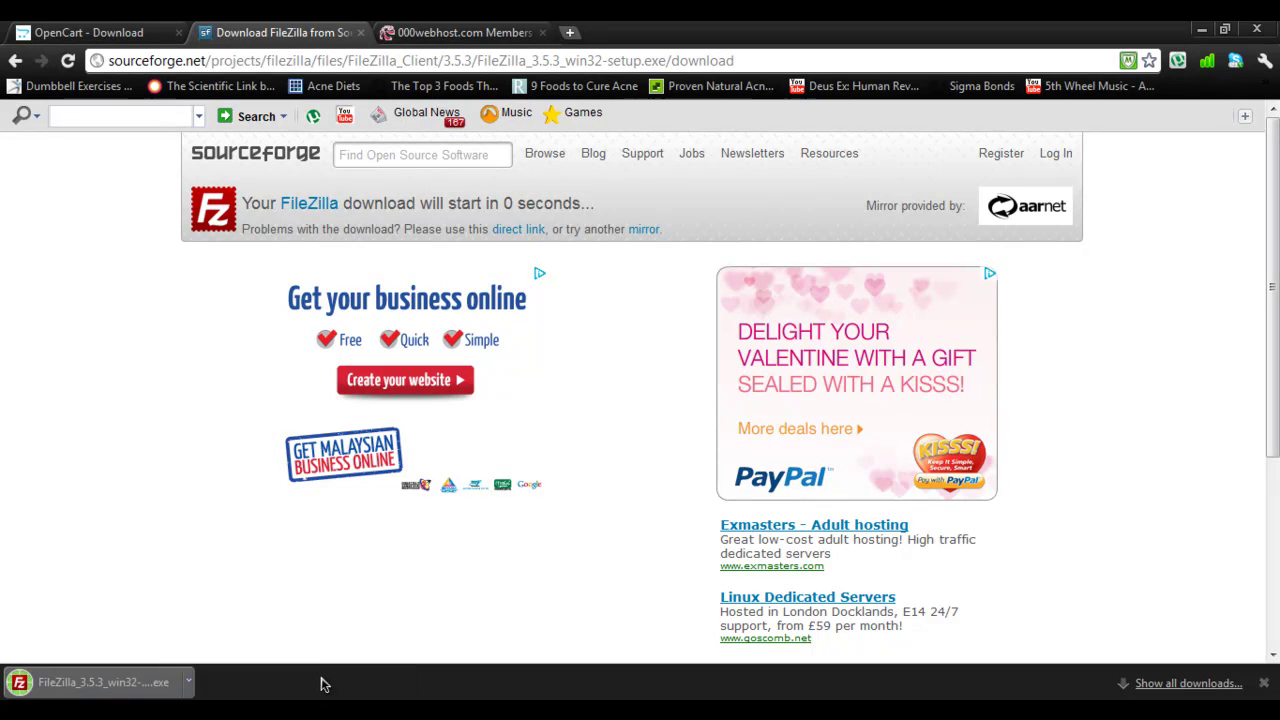
click(148, 670)
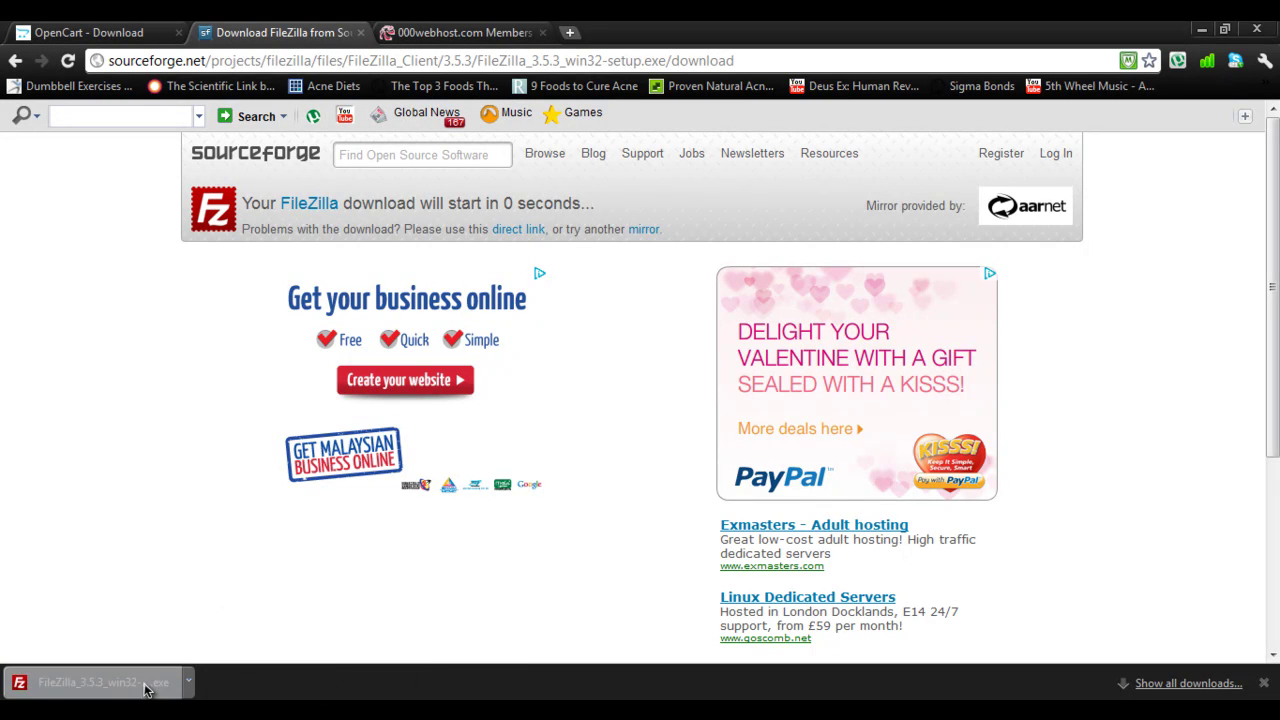
click(686, 386)
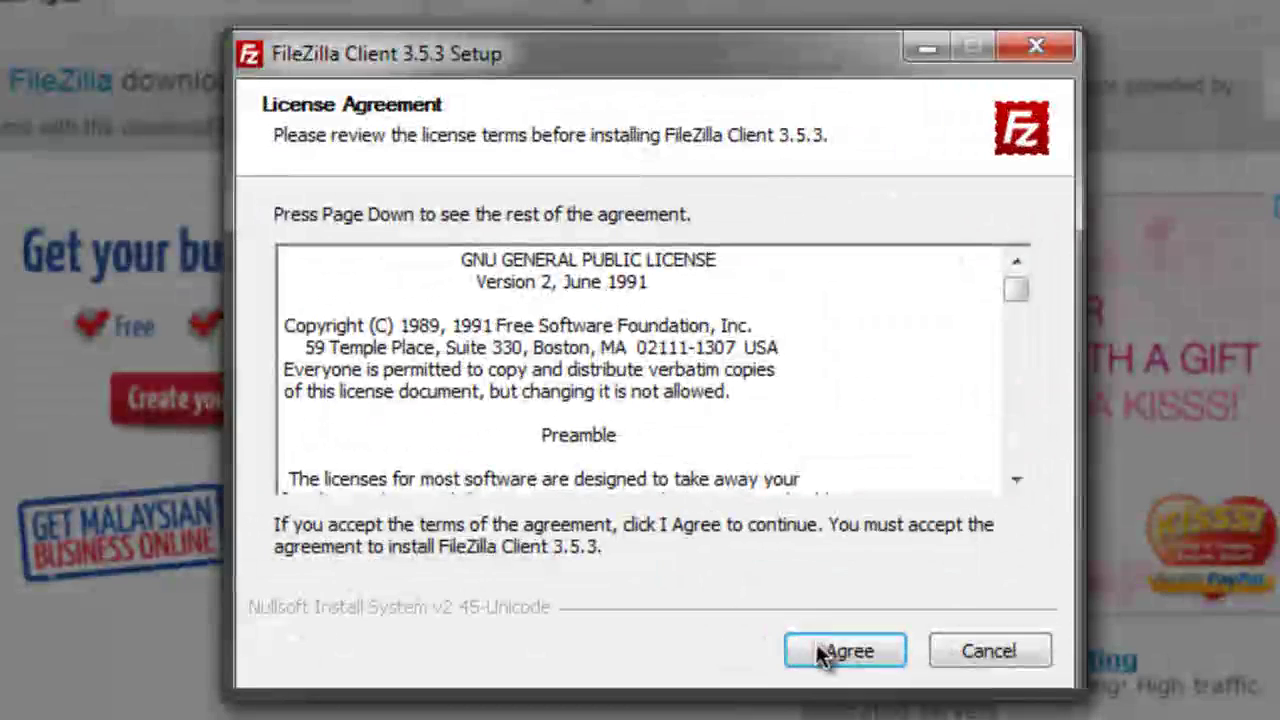
Install FileZilla Client 3.5.3 for all users with default components and folder, then launch it
click(822, 652)
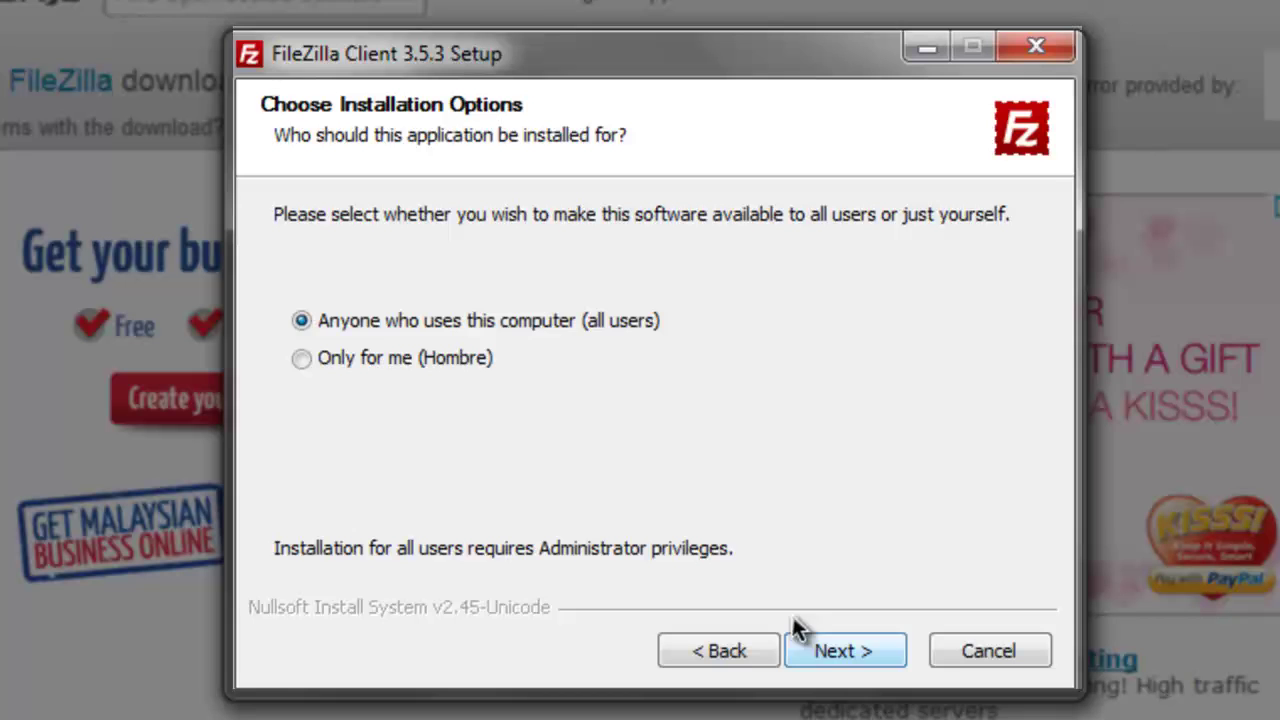
click(834, 652)
click(832, 651)
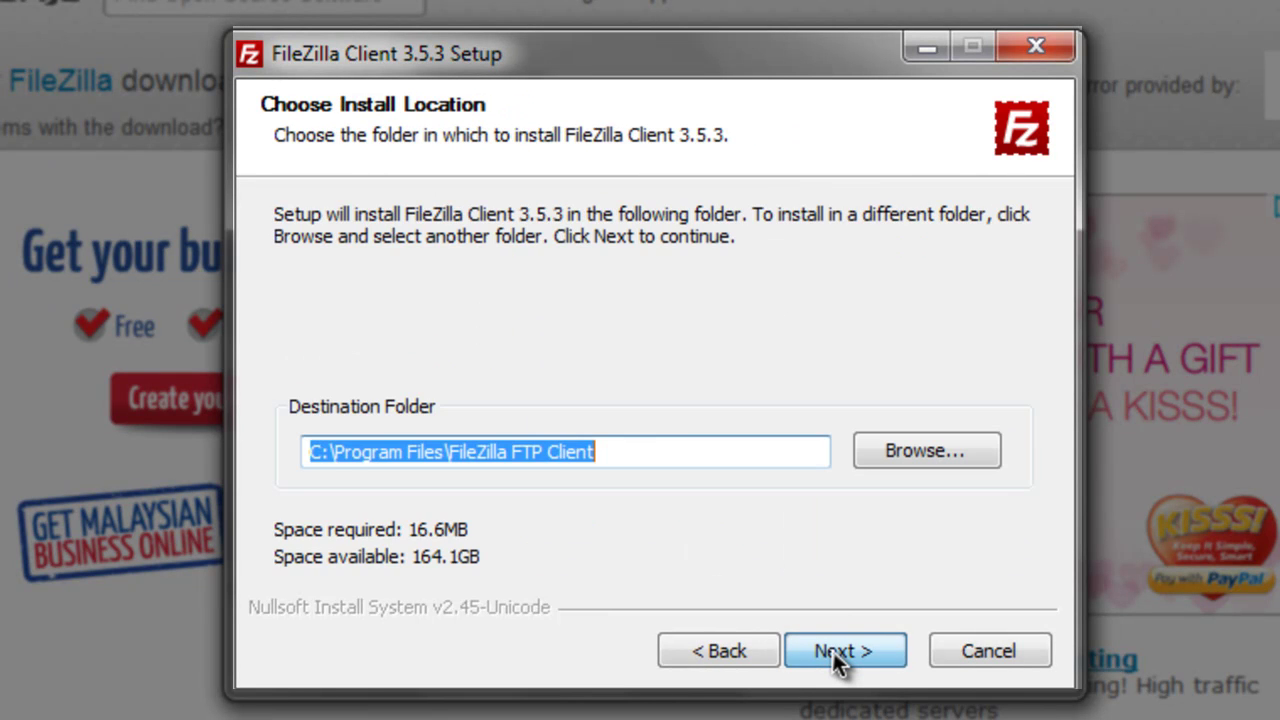
click(832, 651)
click(843, 651)
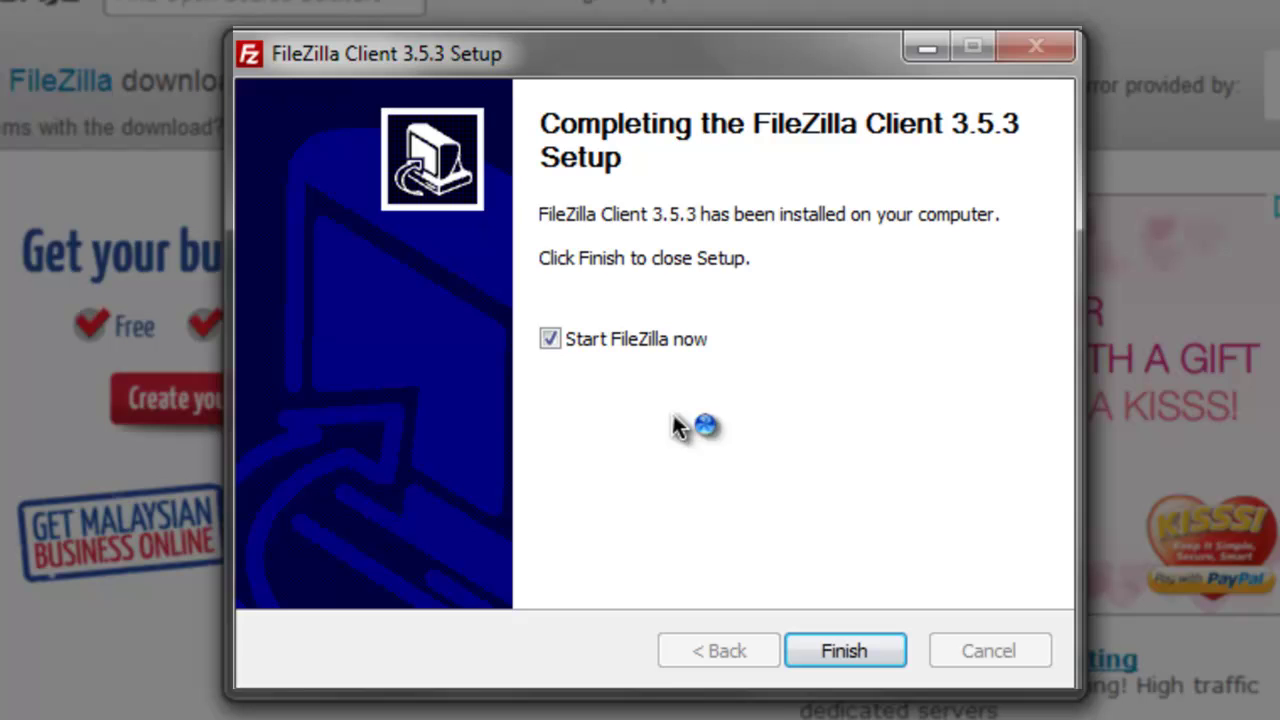
click(830, 645)
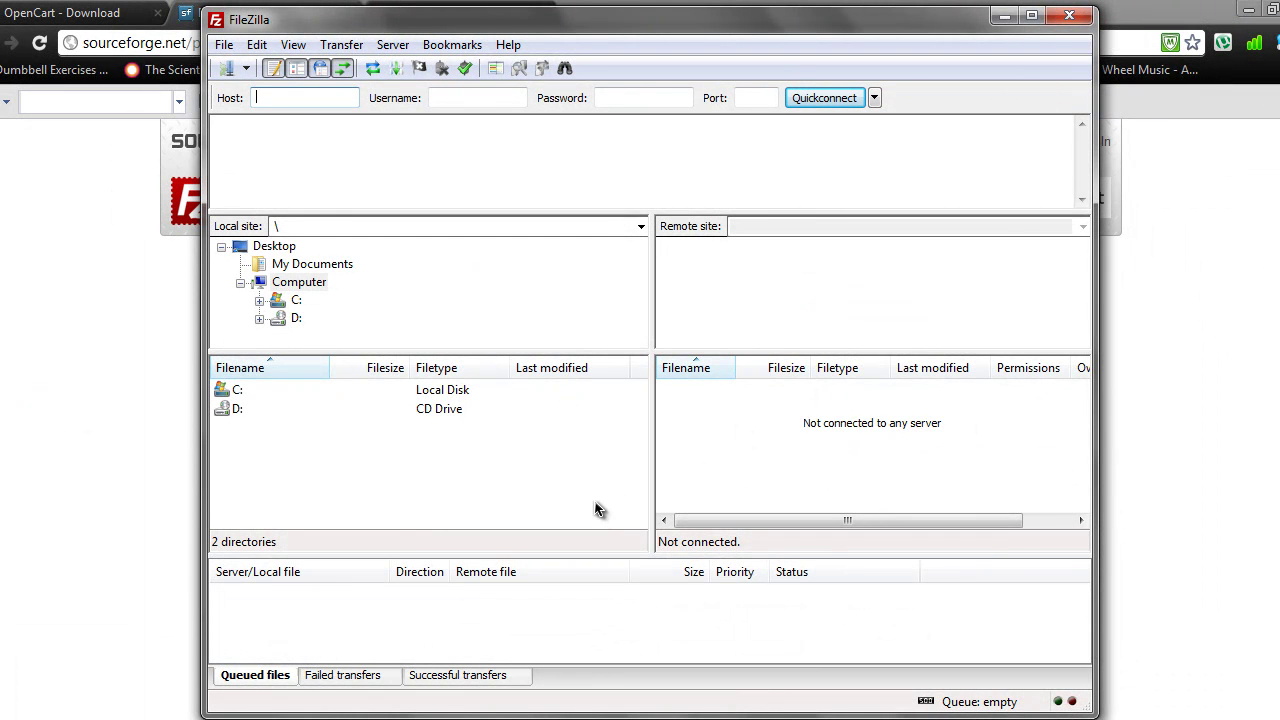
Copy server23.000webhost.com from the tutorialopencart.comli.com account details in 000webhost
click(1005, 18)
click(470, 12)
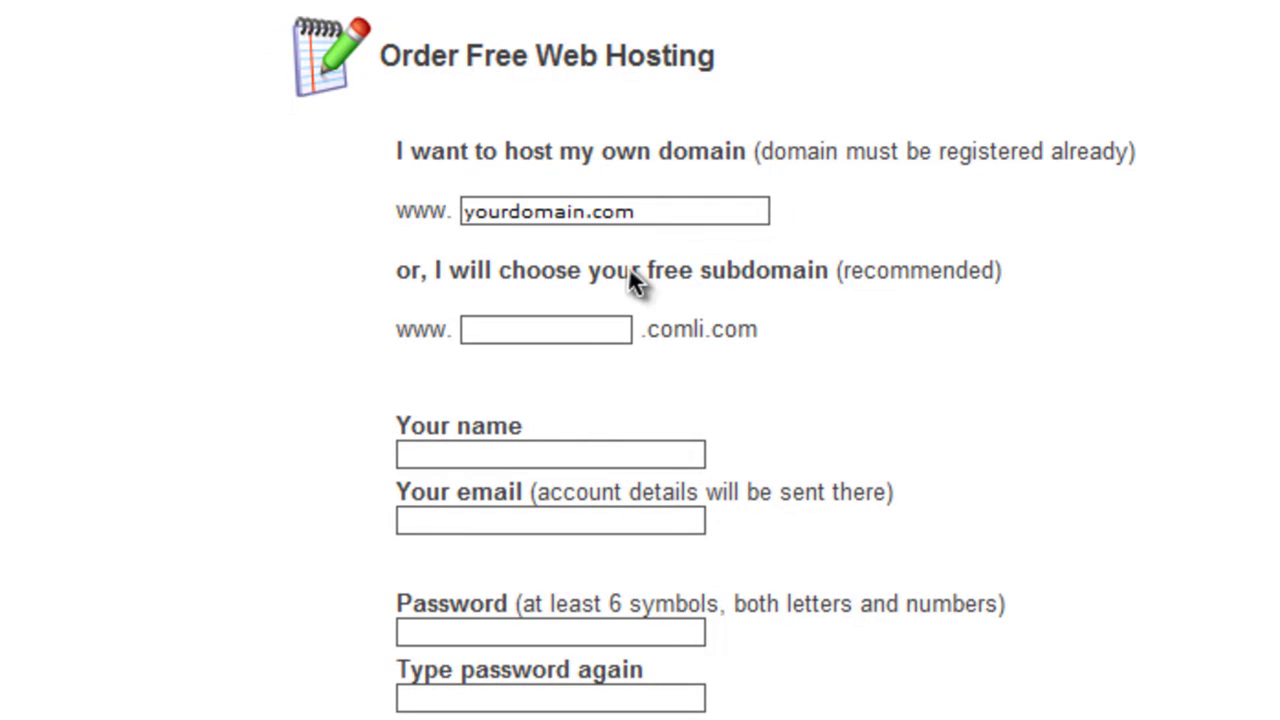
scroll(793, 400, down, 3)
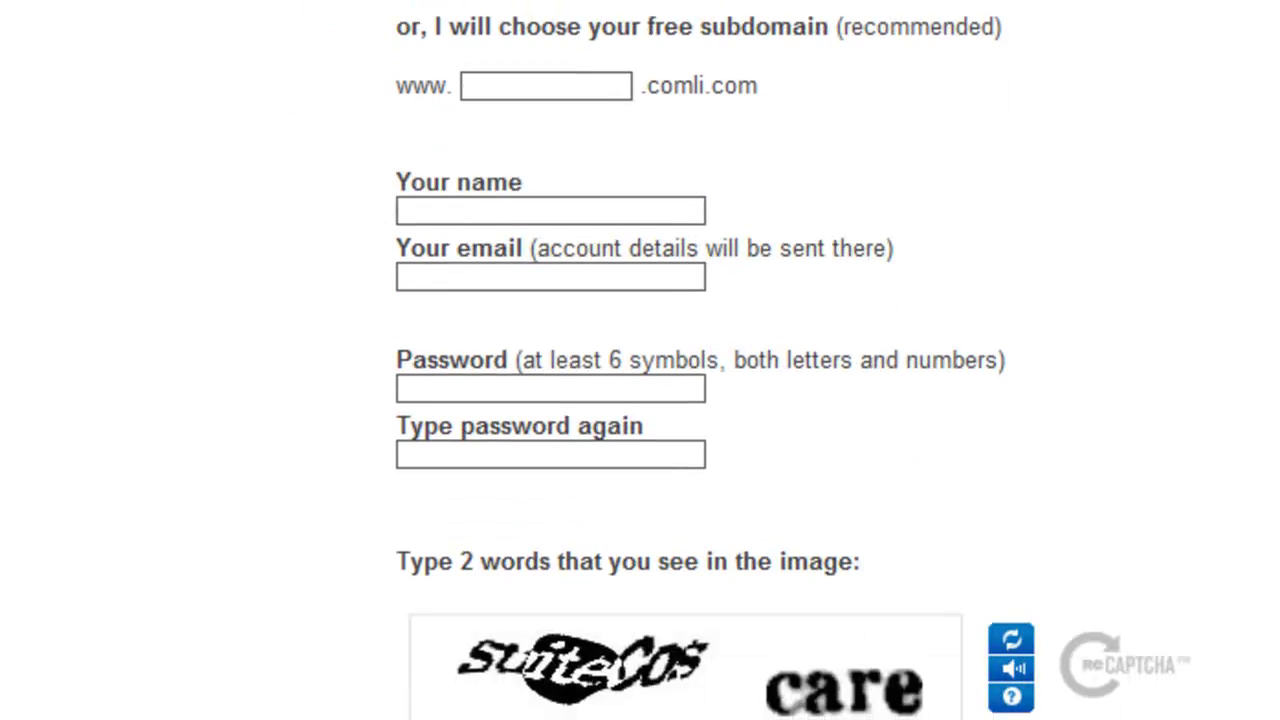
scroll(680, 400, down, 2)
scroll(640, 400, up, 5)
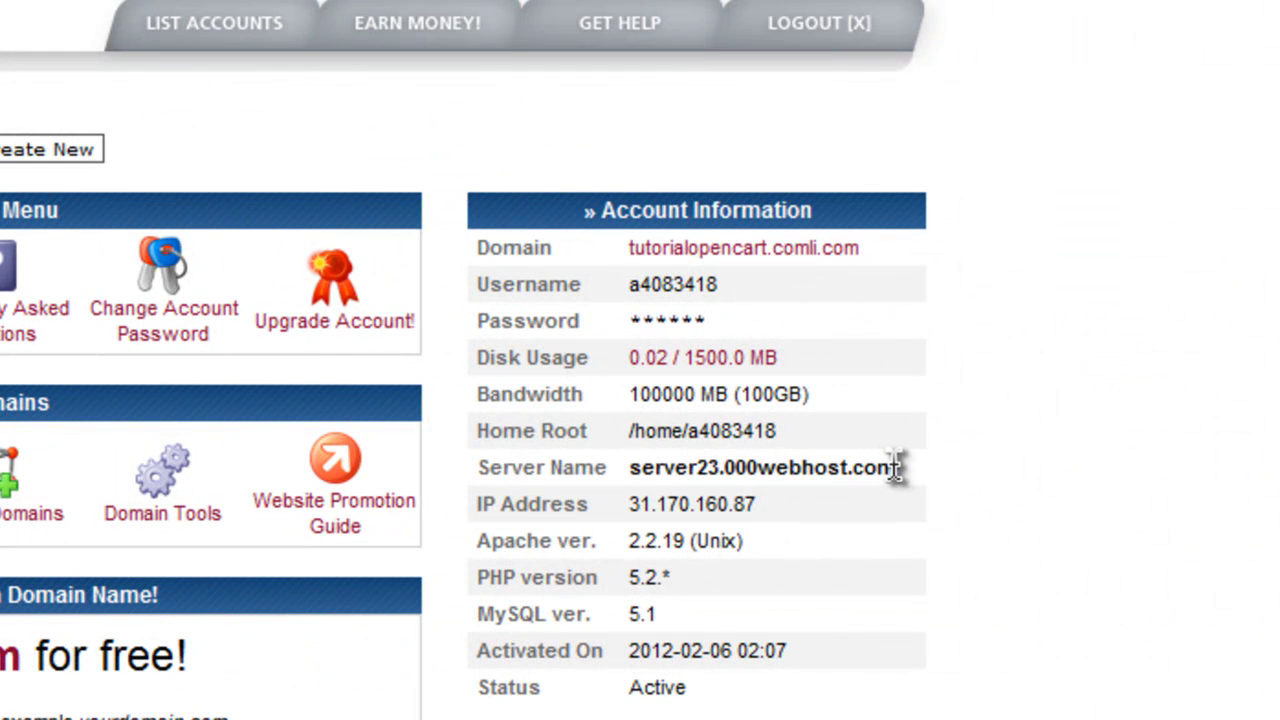
double_click(894, 470)
right_click(893, 466)
click(910, 490)
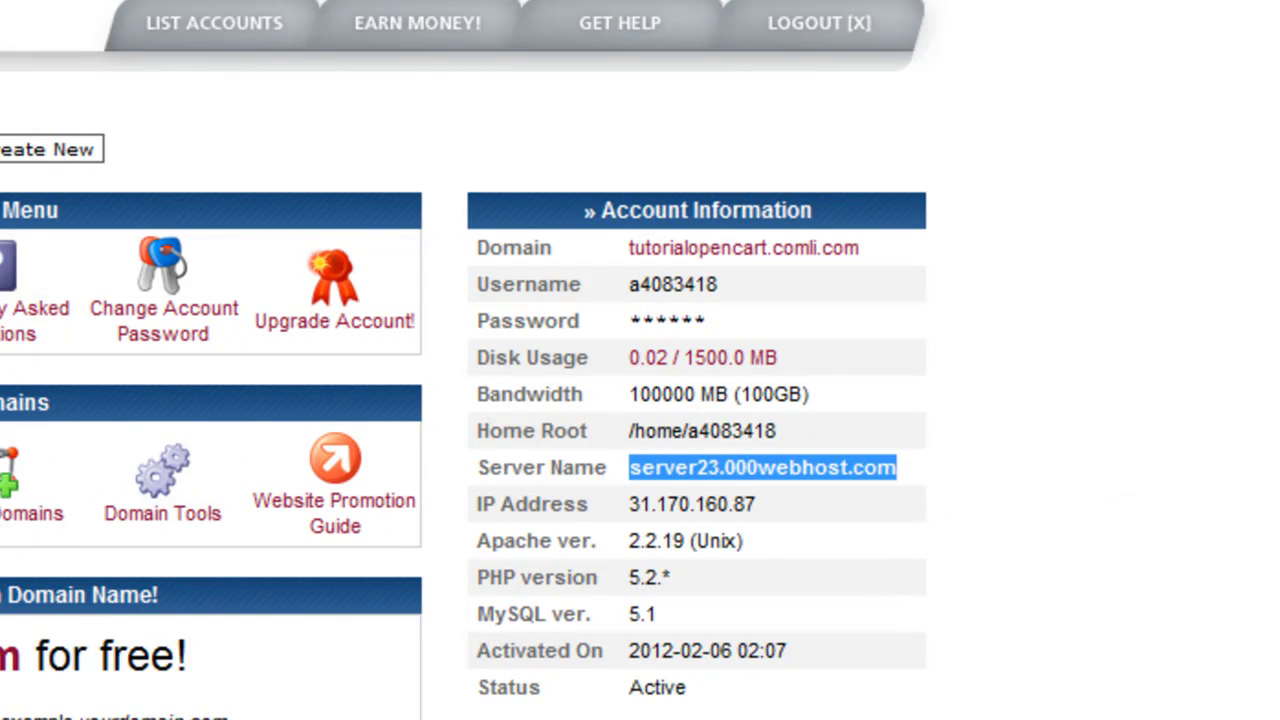
key(alt+Tab)
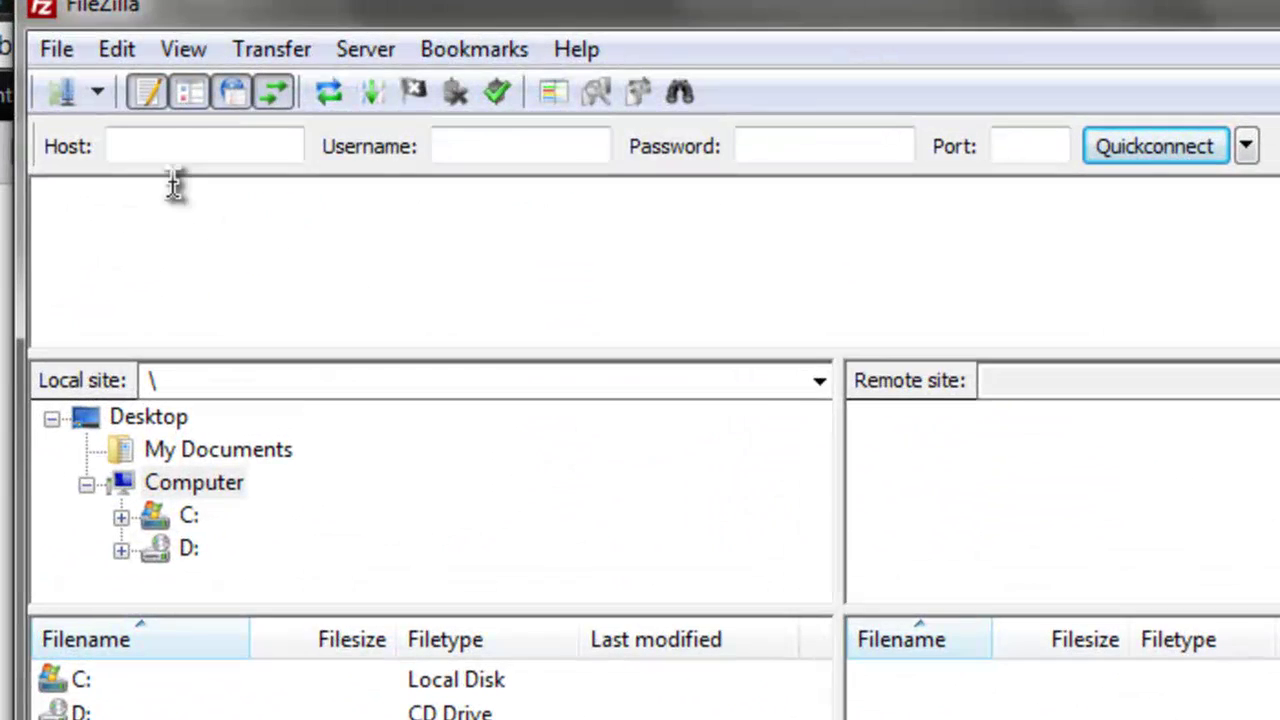
Paste server23.000webhost.com into FileZilla's Host field
click(190, 150)
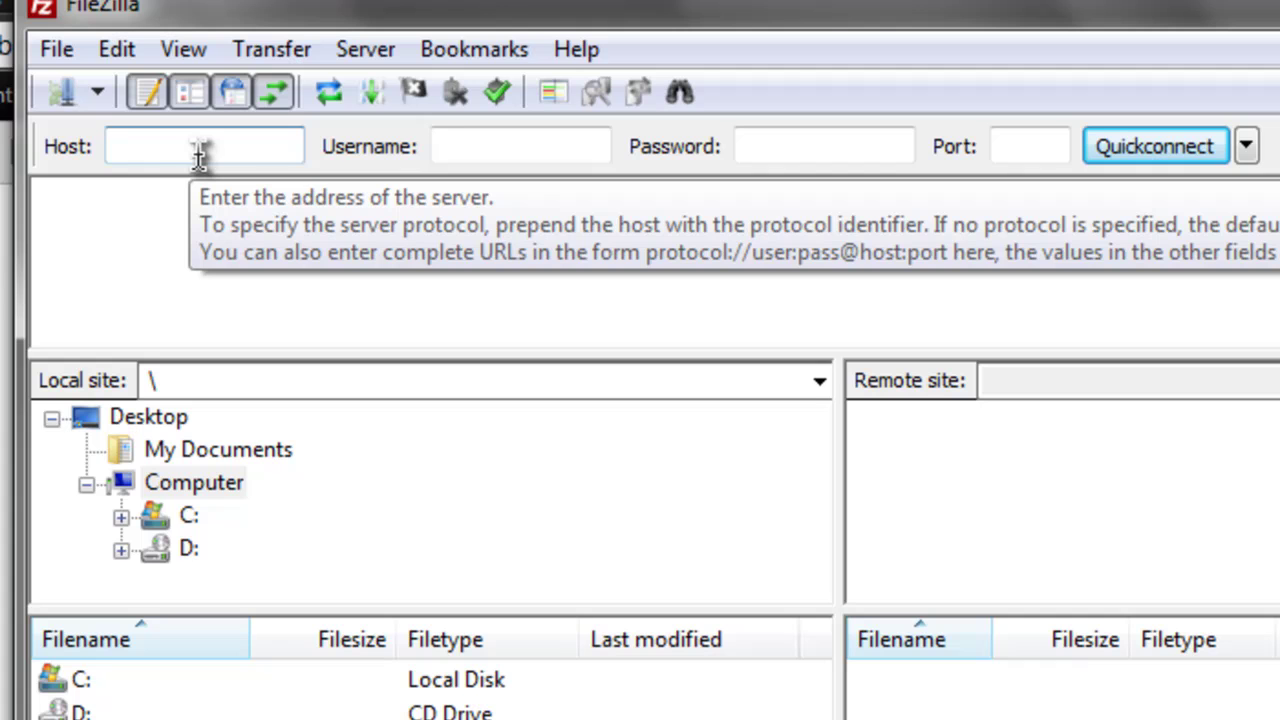
key(ctrl+v)
click(527, 140)
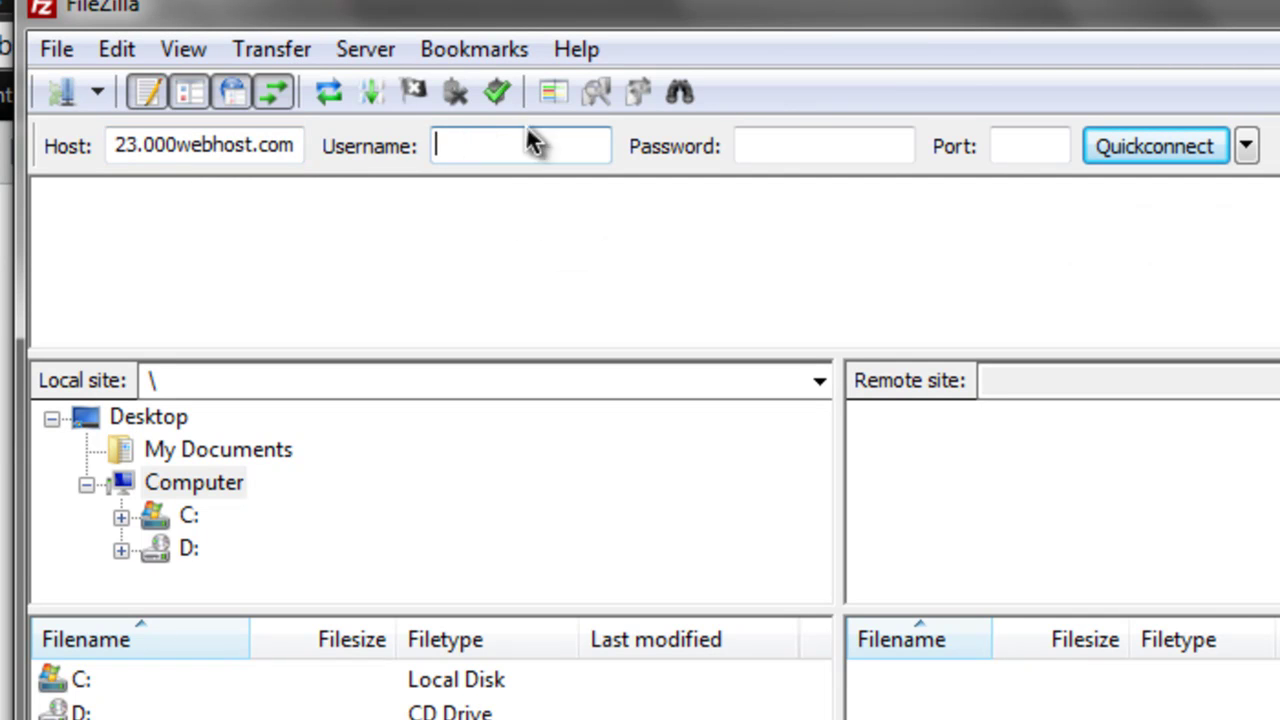
Copy the account's FTP username from 000webhost into FileZilla's Username field
key(alt+Tab)
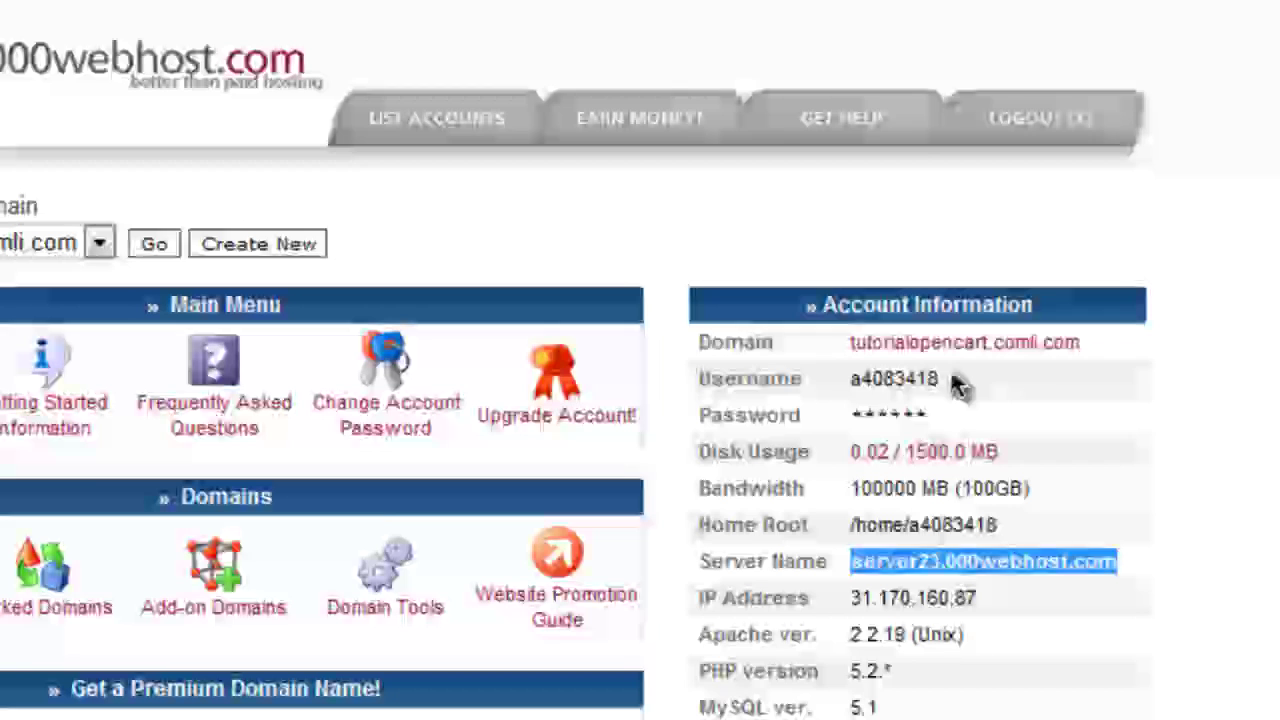
drag(950, 380, 855, 390)
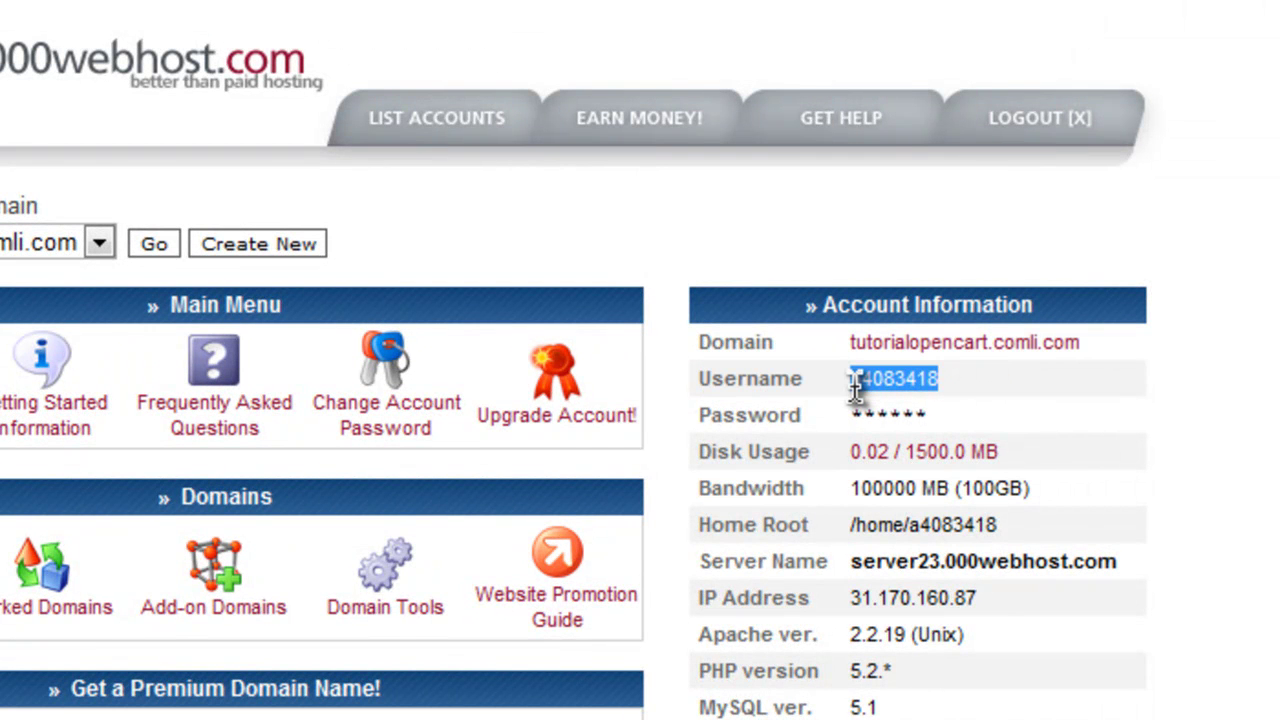
right_click(855, 390)
click(900, 412)
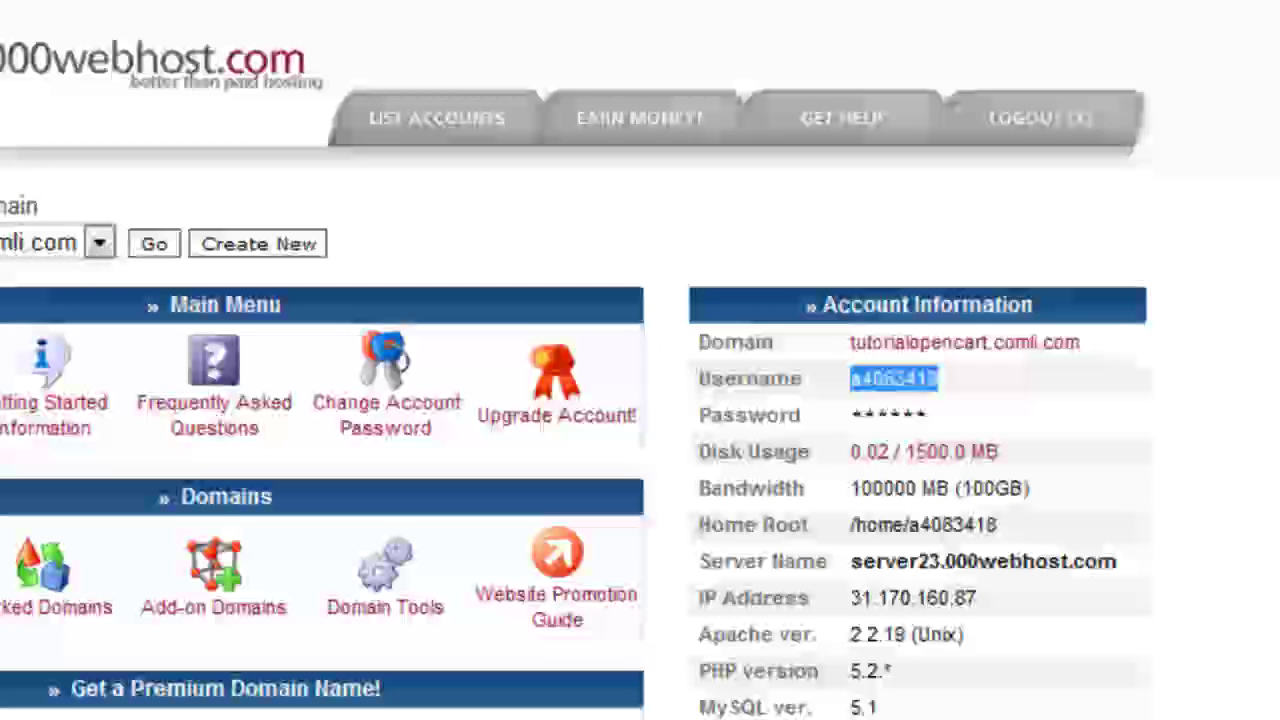
key(alt+Tab)
click(485, 90)
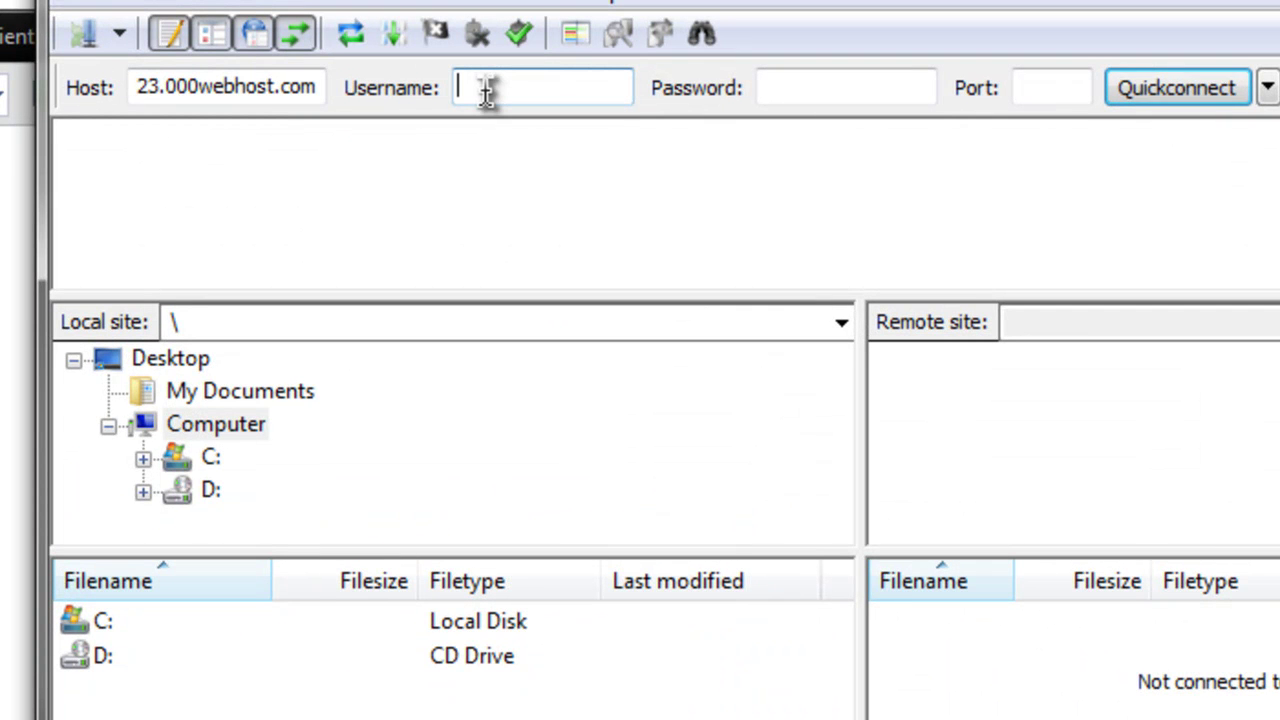
key(ctrl+v)
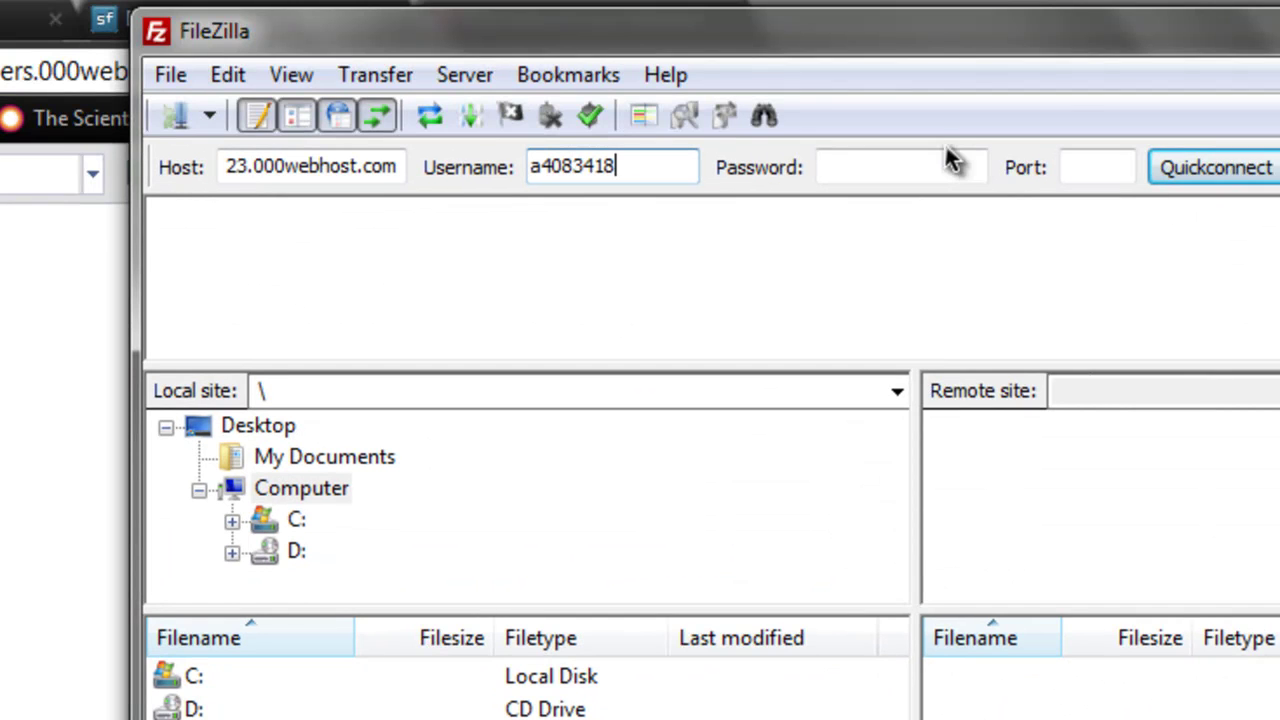
Enter the FTP account password and Quickconnect to the hosting server
click(888, 87)
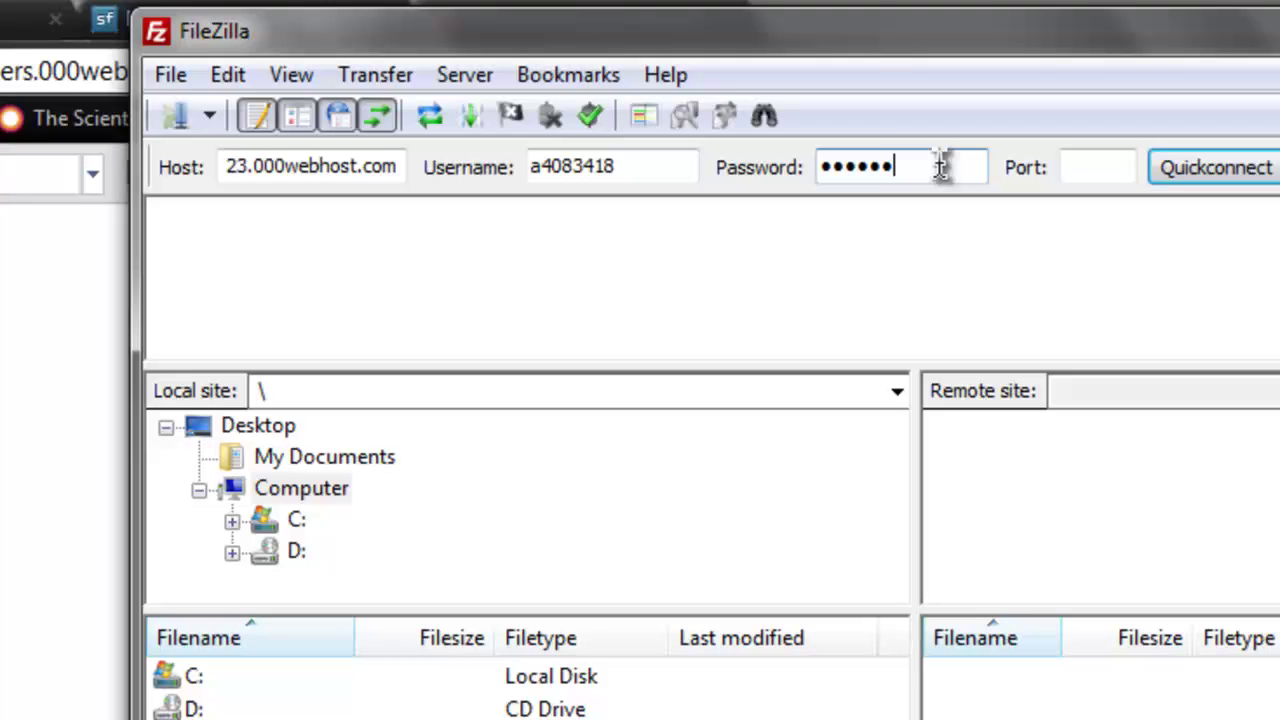
text(•)
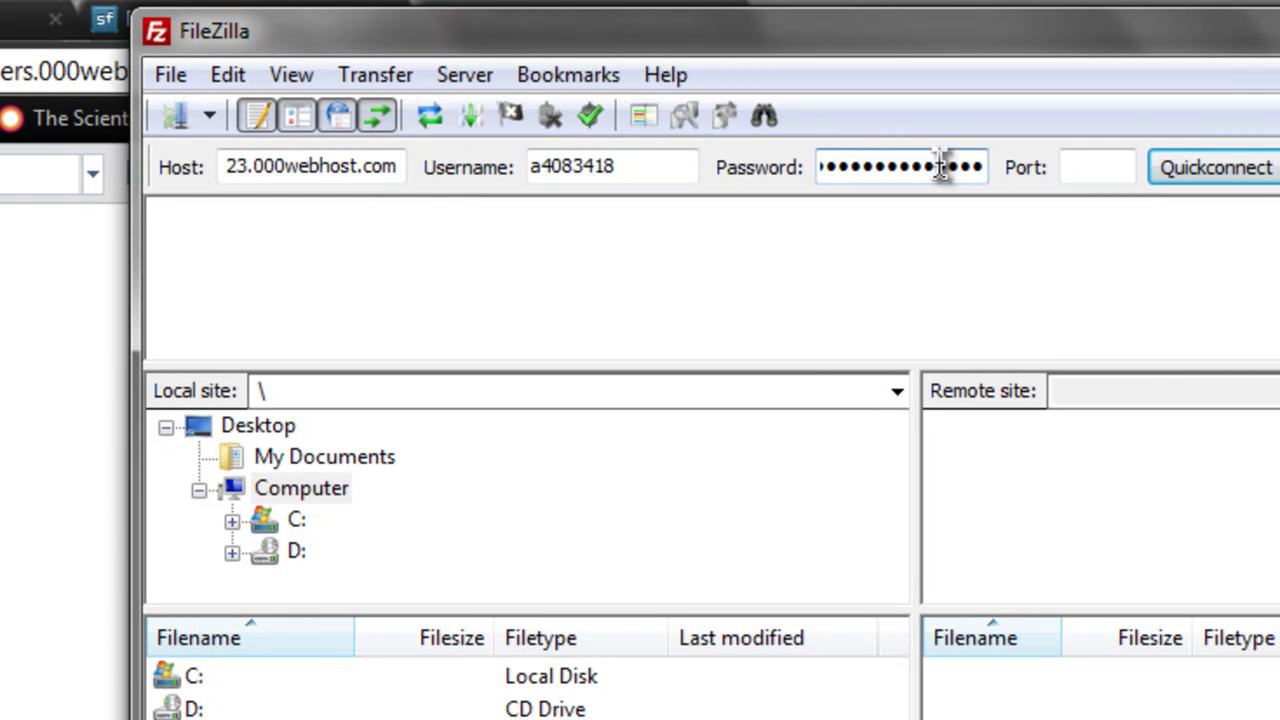
click(1240, 178)
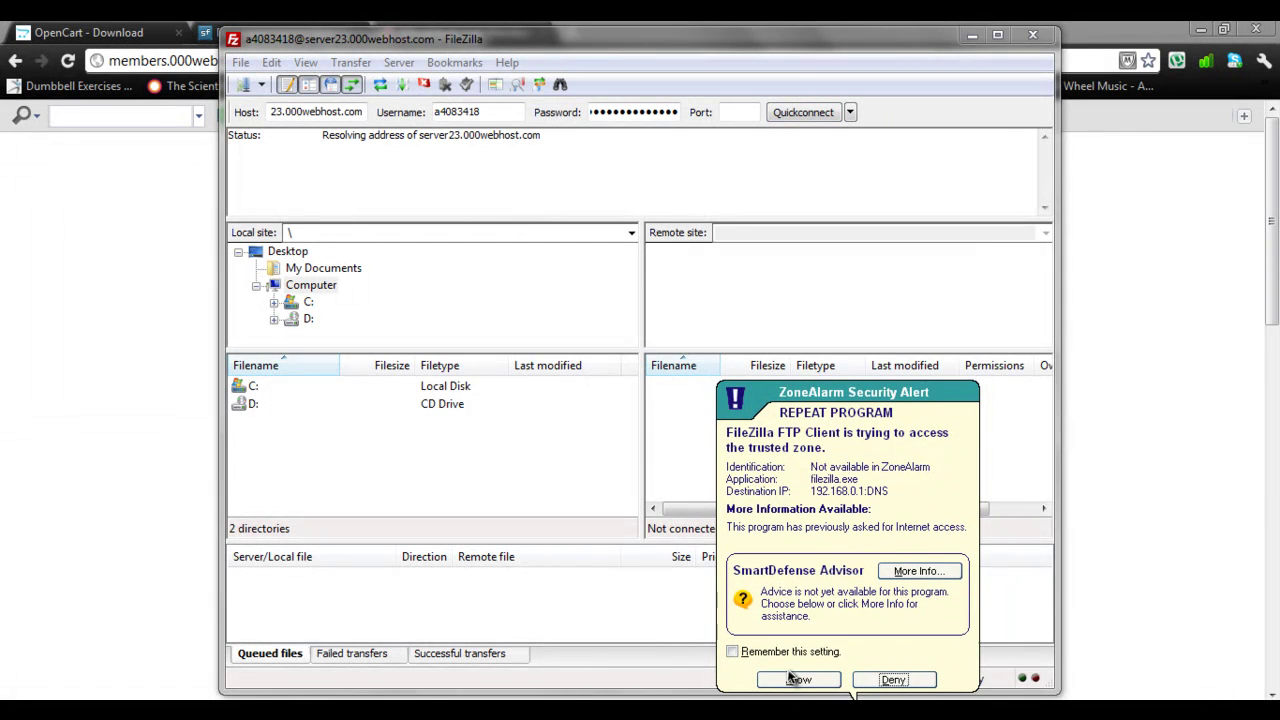
Allow FileZilla through the firewall and open the remote public_html folder
click(797, 679)
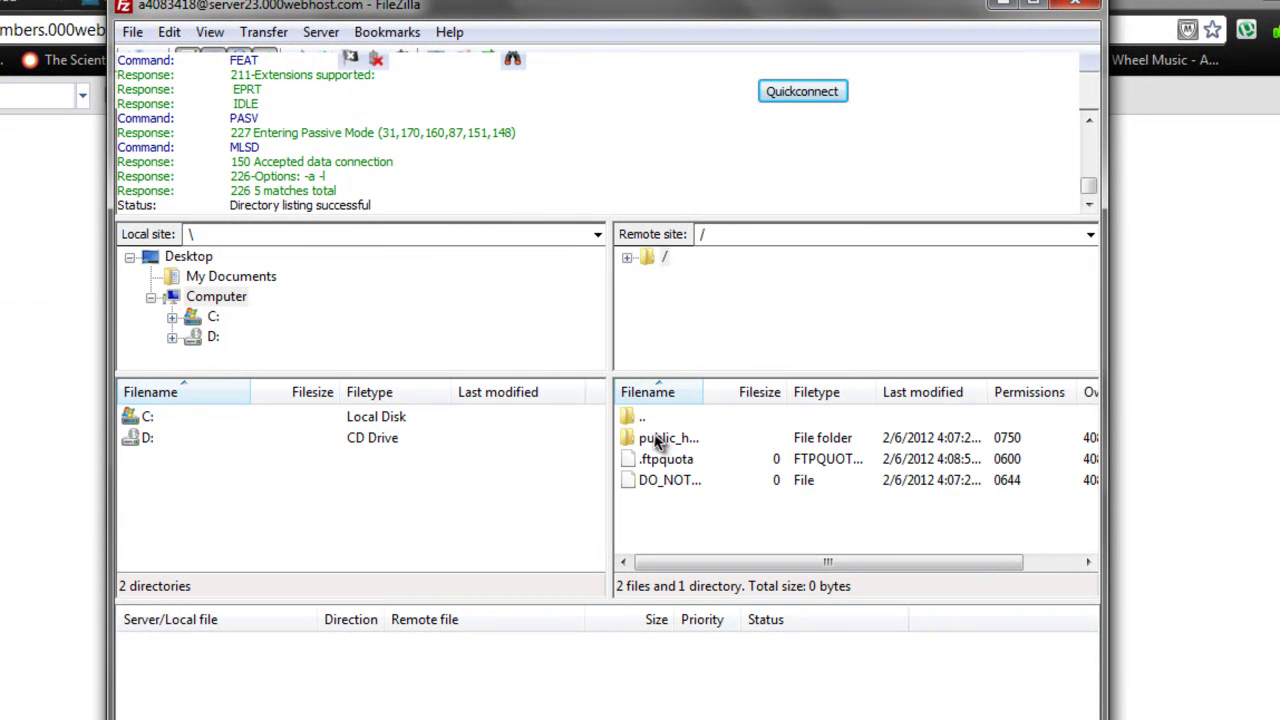
double_click(657, 443)
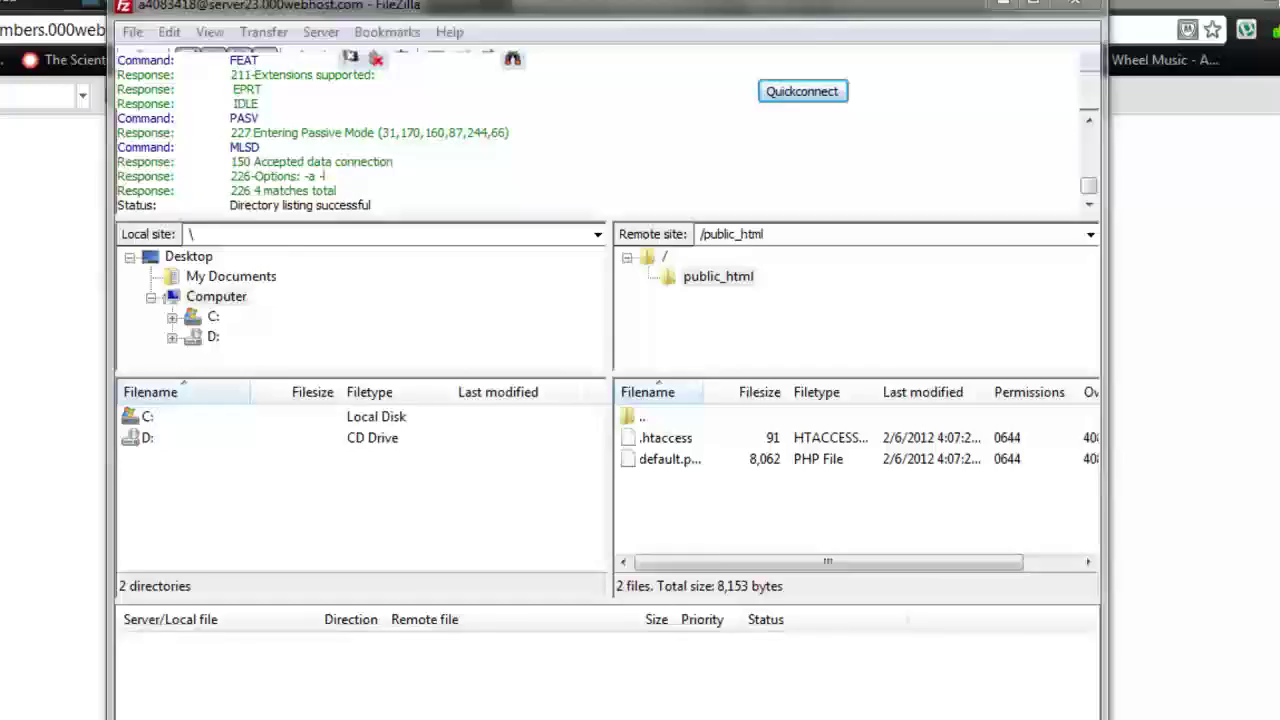
click(1215, 5)
click(1100, 7)
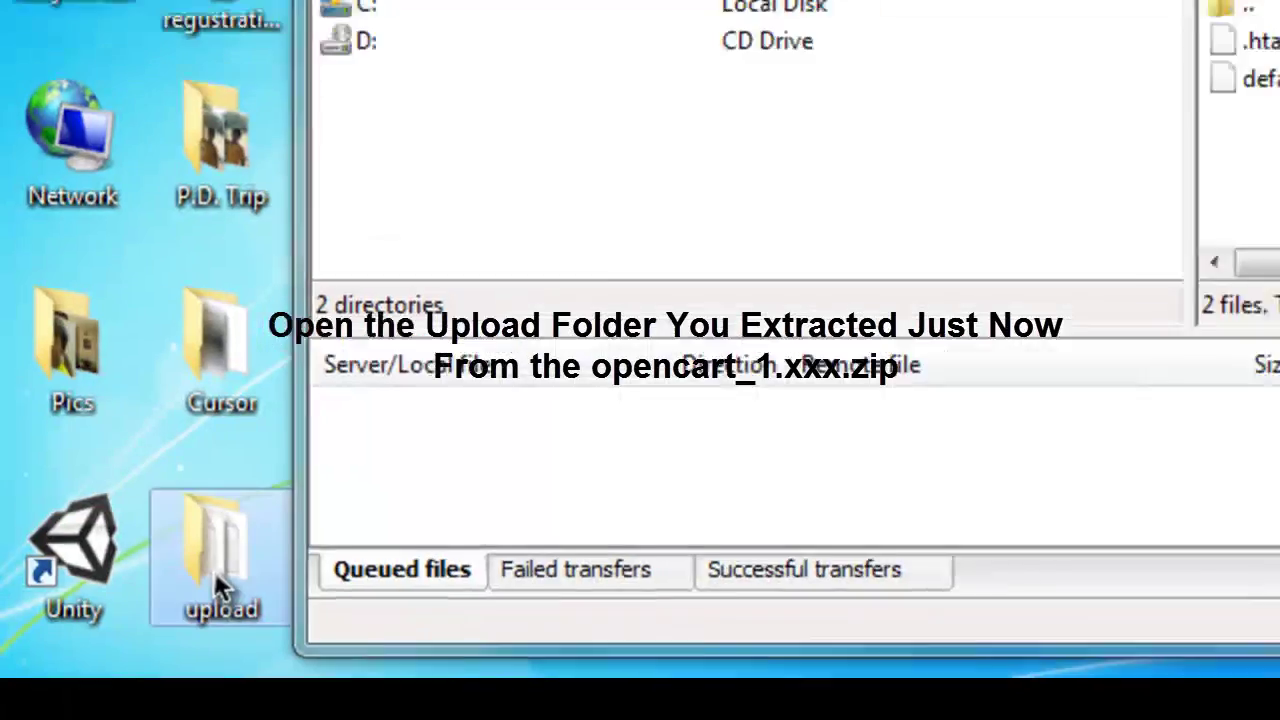
Upload all ten items from the desktop upload folder into the remote public_html folder
double_click(216, 578)
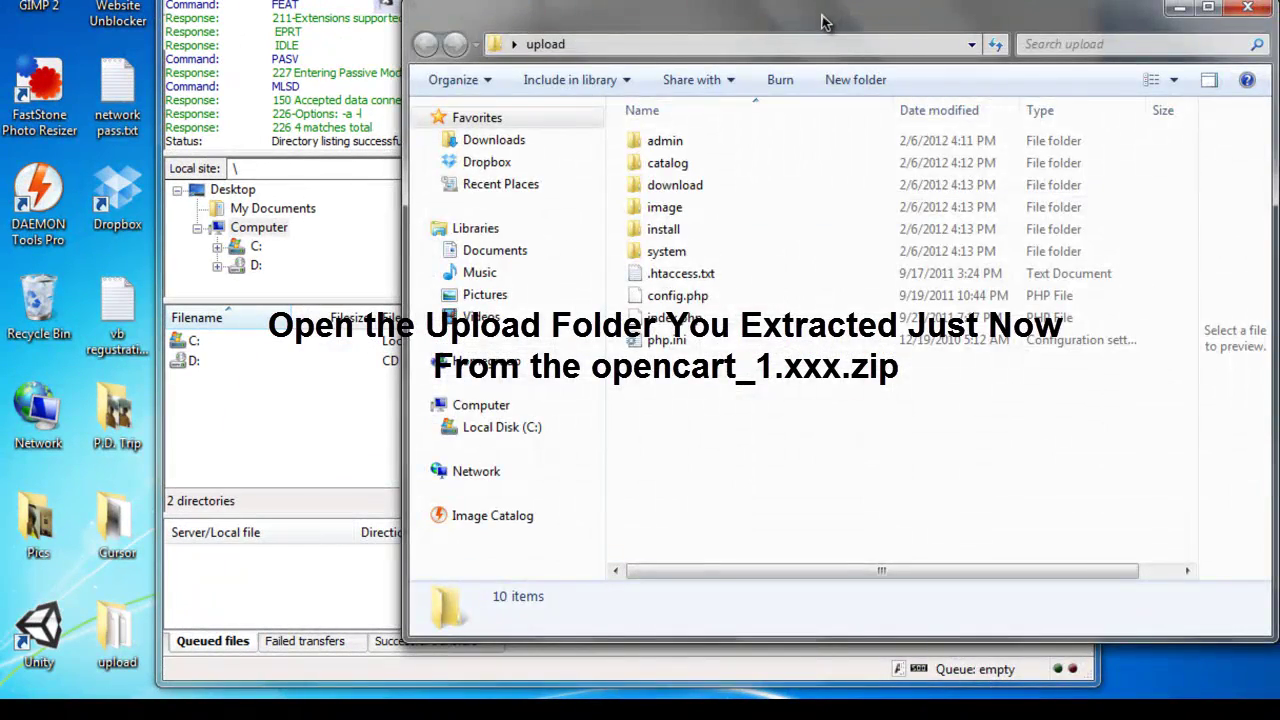
drag(820, 20, 1201, 54)
drag(1080, 470, 1086, 63)
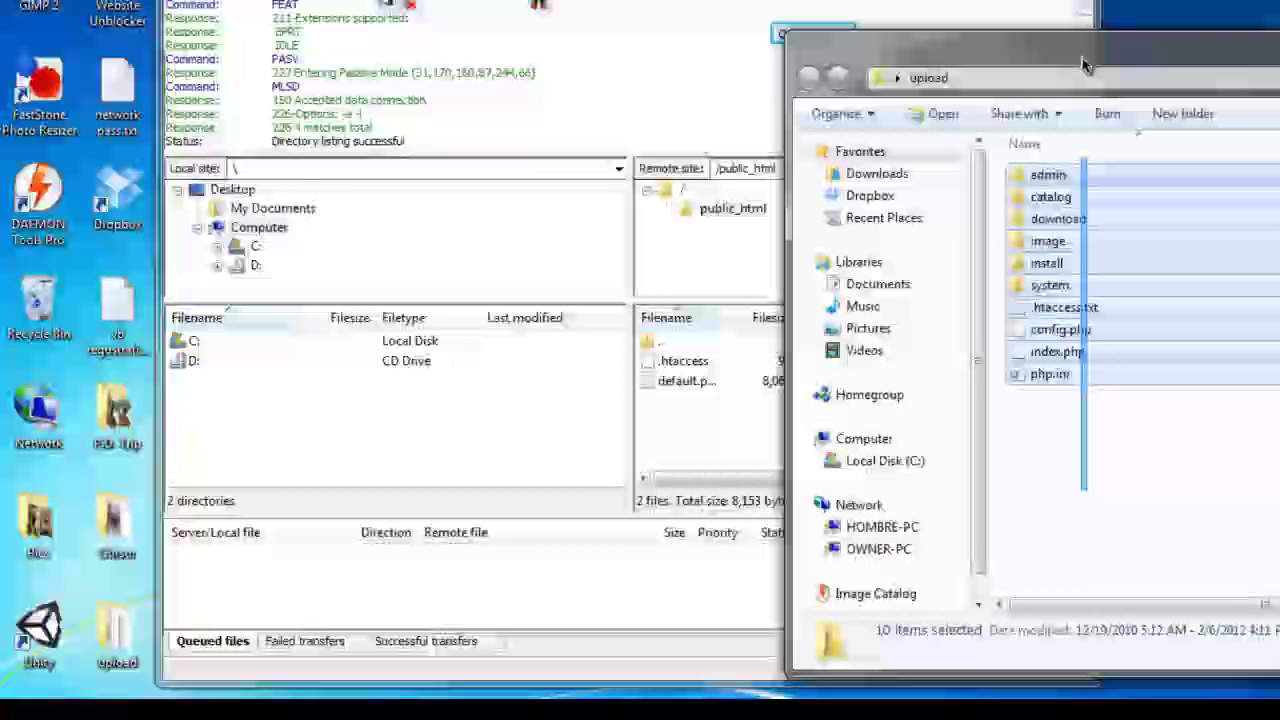
drag(1046, 263, 711, 449)
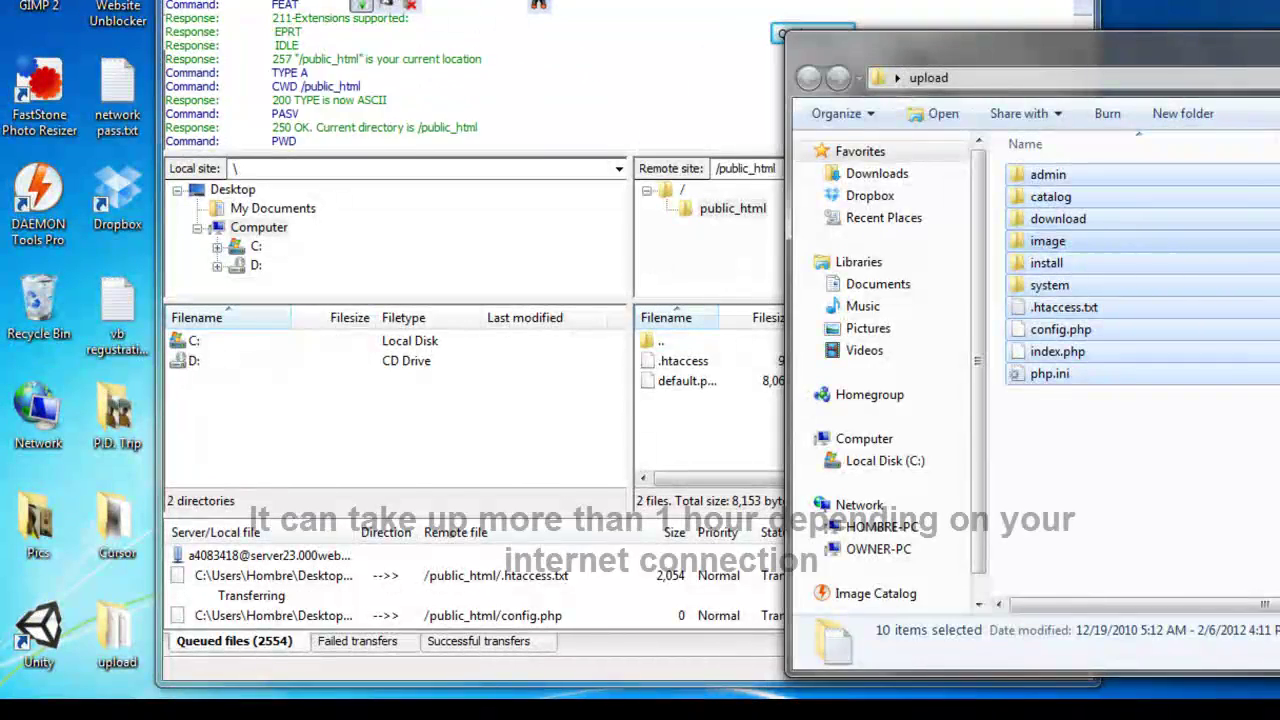
click(763, 418)
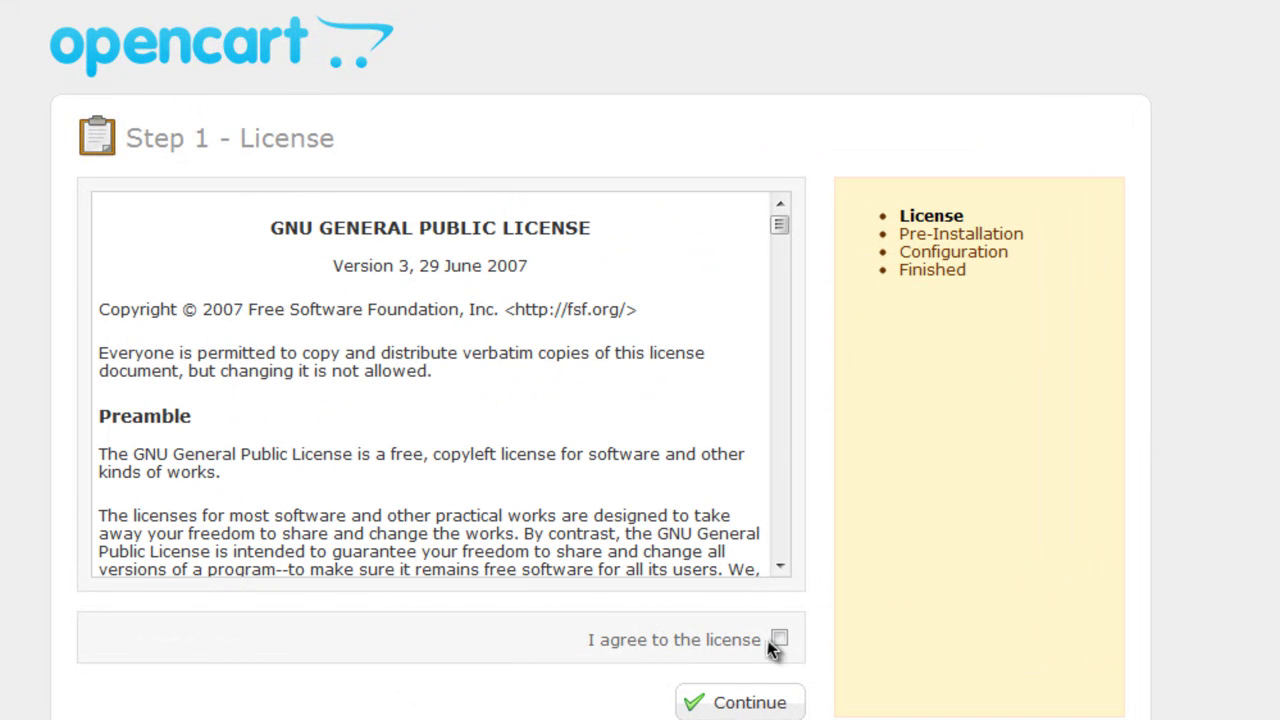
Accept the OpenCart license and pass the pre-installation check to reach Step 3
click(778, 693)
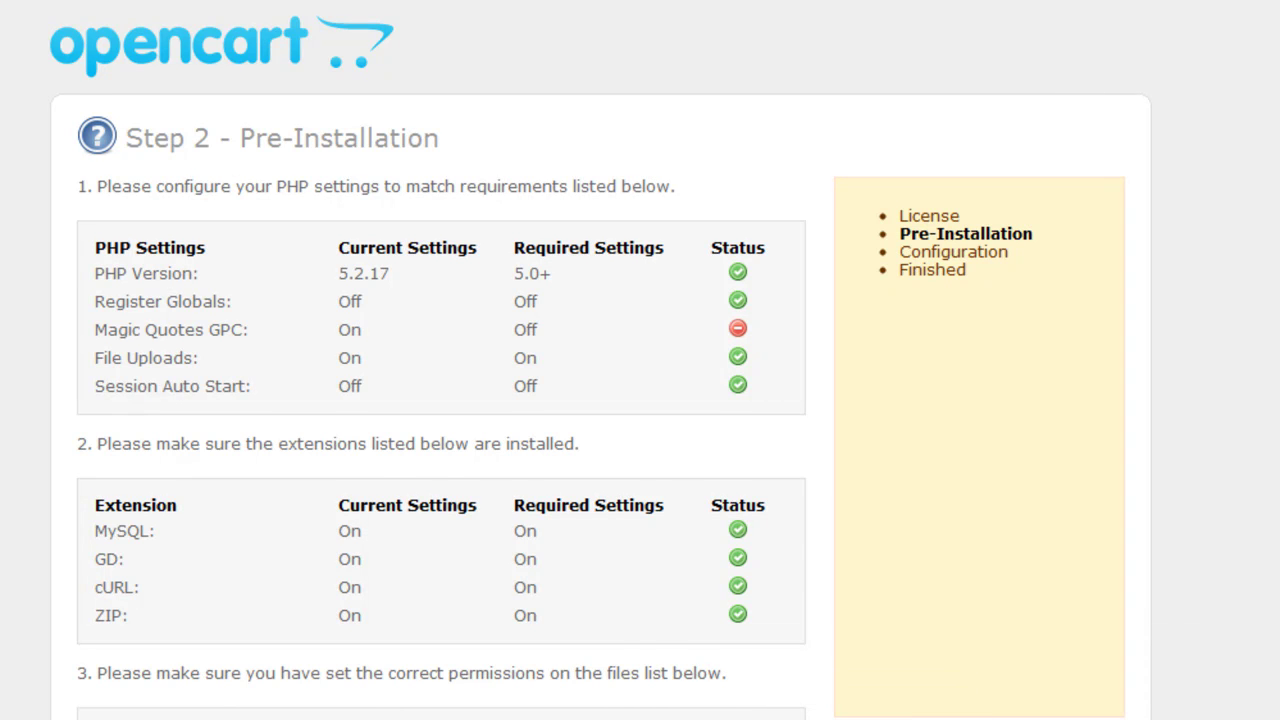
scroll(640, 360, down, 4)
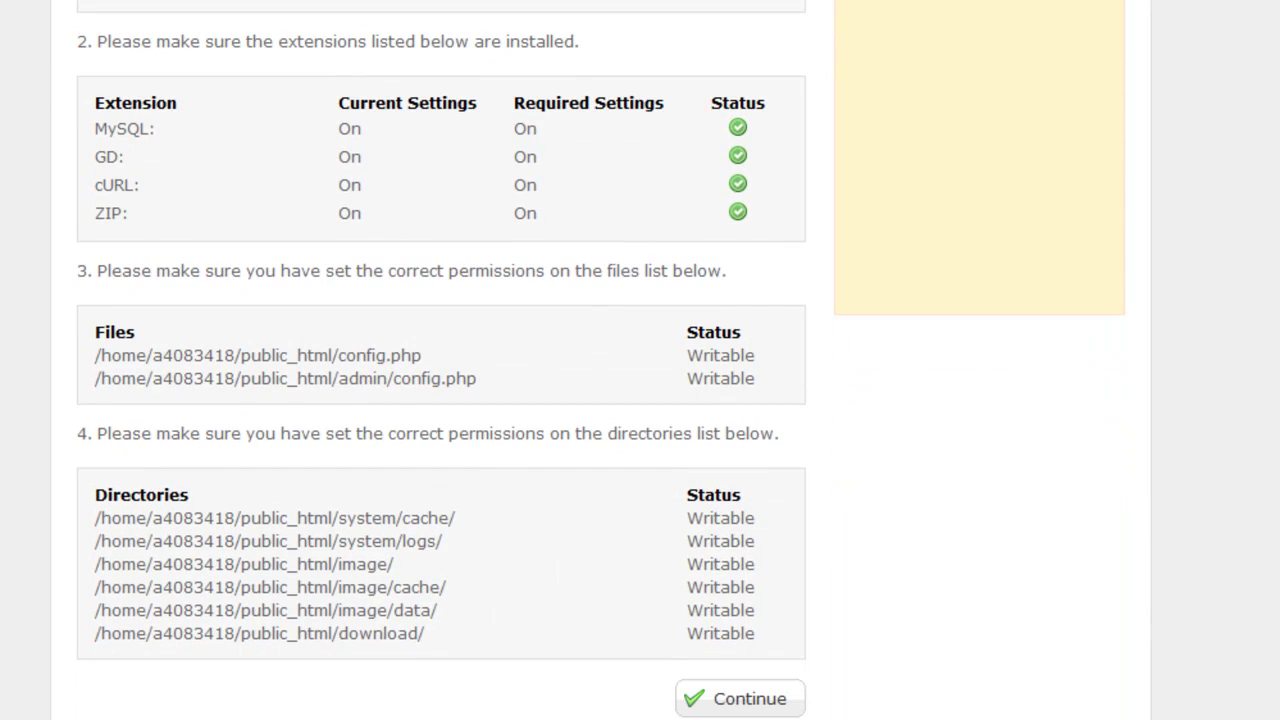
click(778, 703)
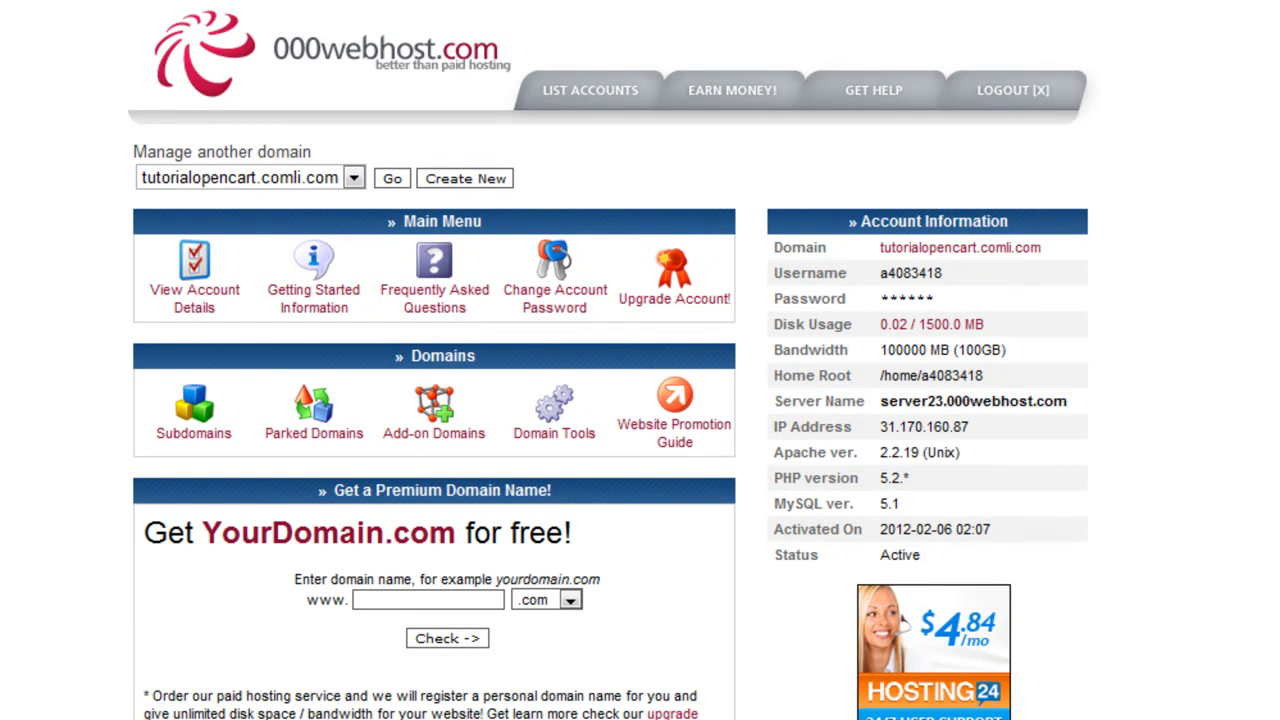
On the 000webhost MySQL page, name the new database and user with suffix 11234
scroll(610, 360, down, 5)
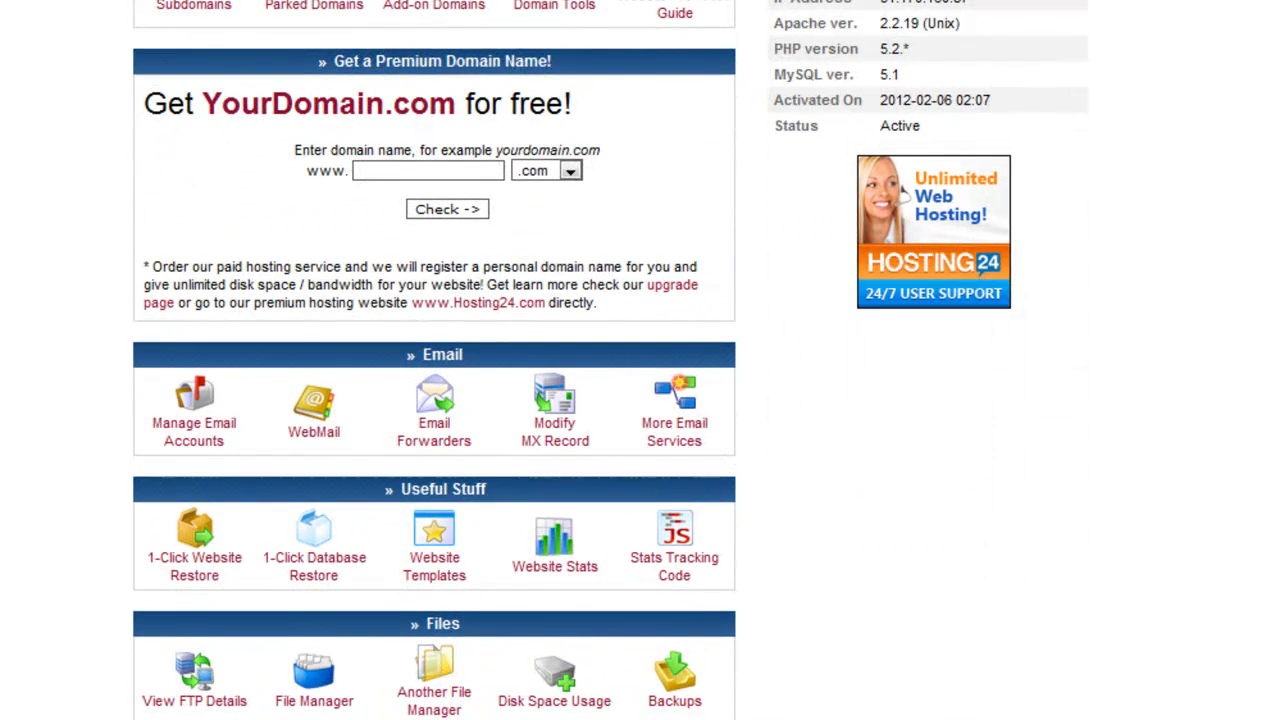
scroll(434, 400, down, 3)
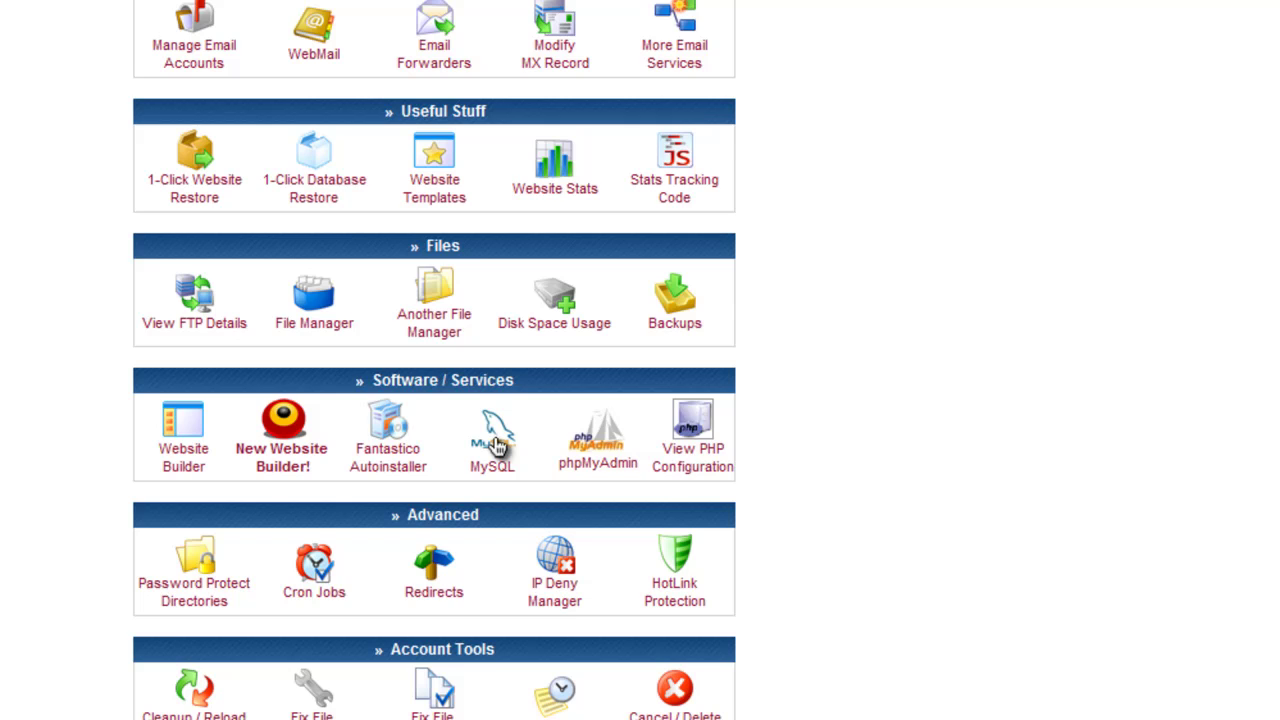
click(497, 440)
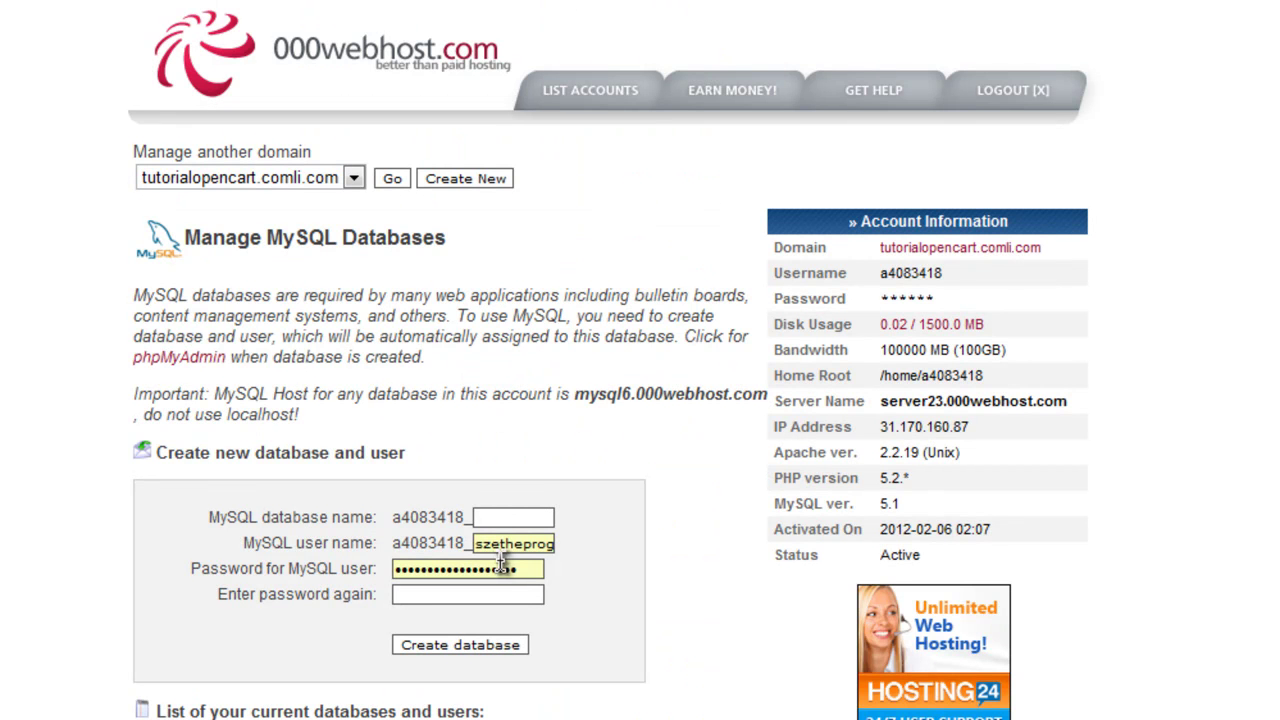
click(498, 519)
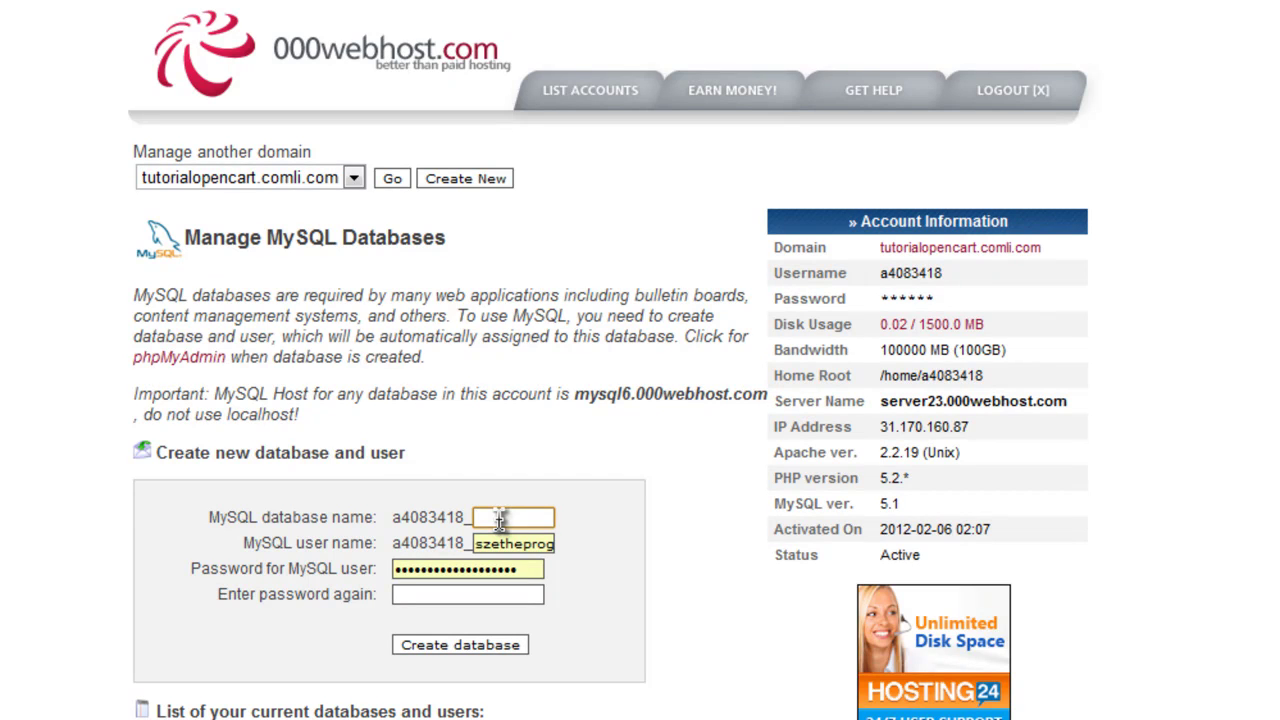
text(op)
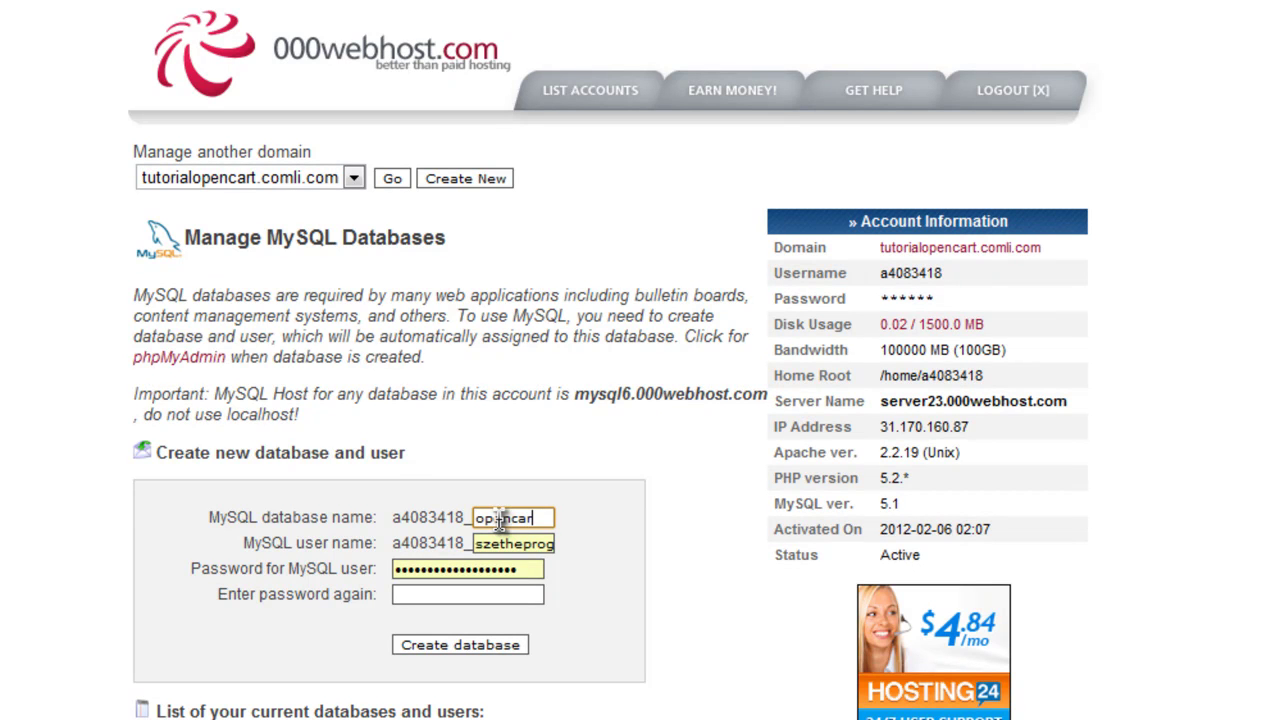
text(encar)
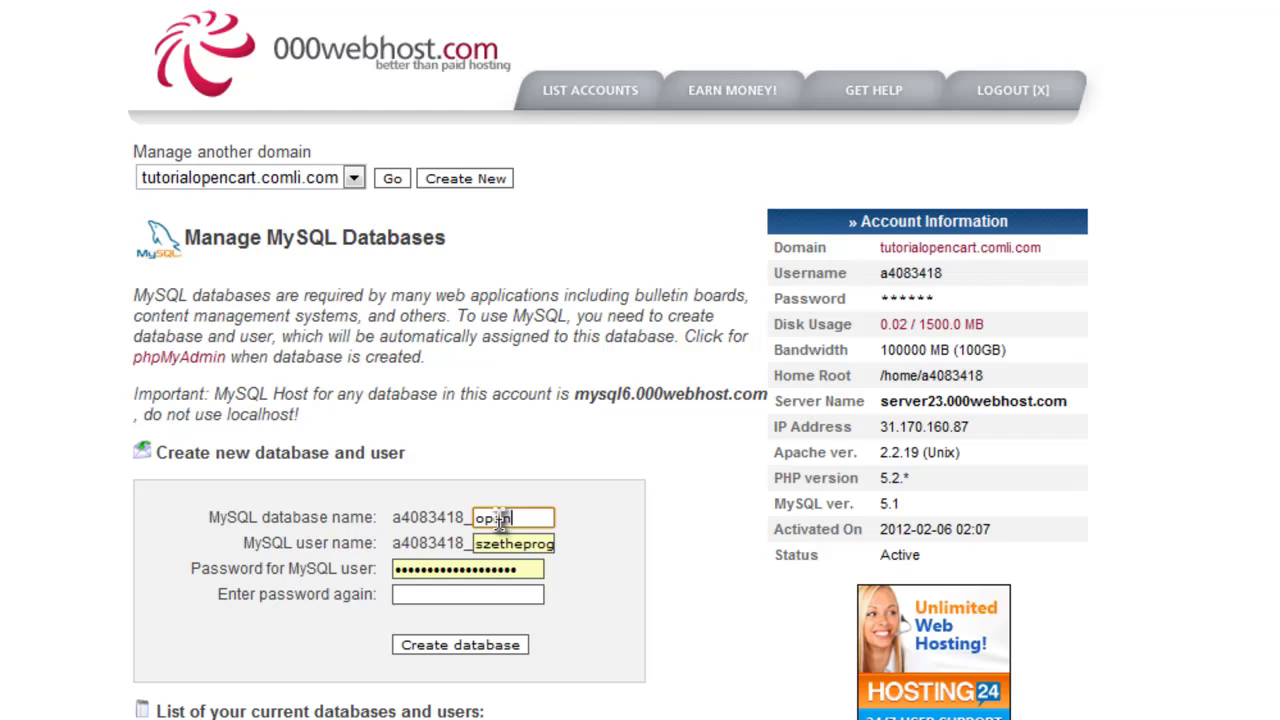
key(BackSpace)
key(BackSpace)
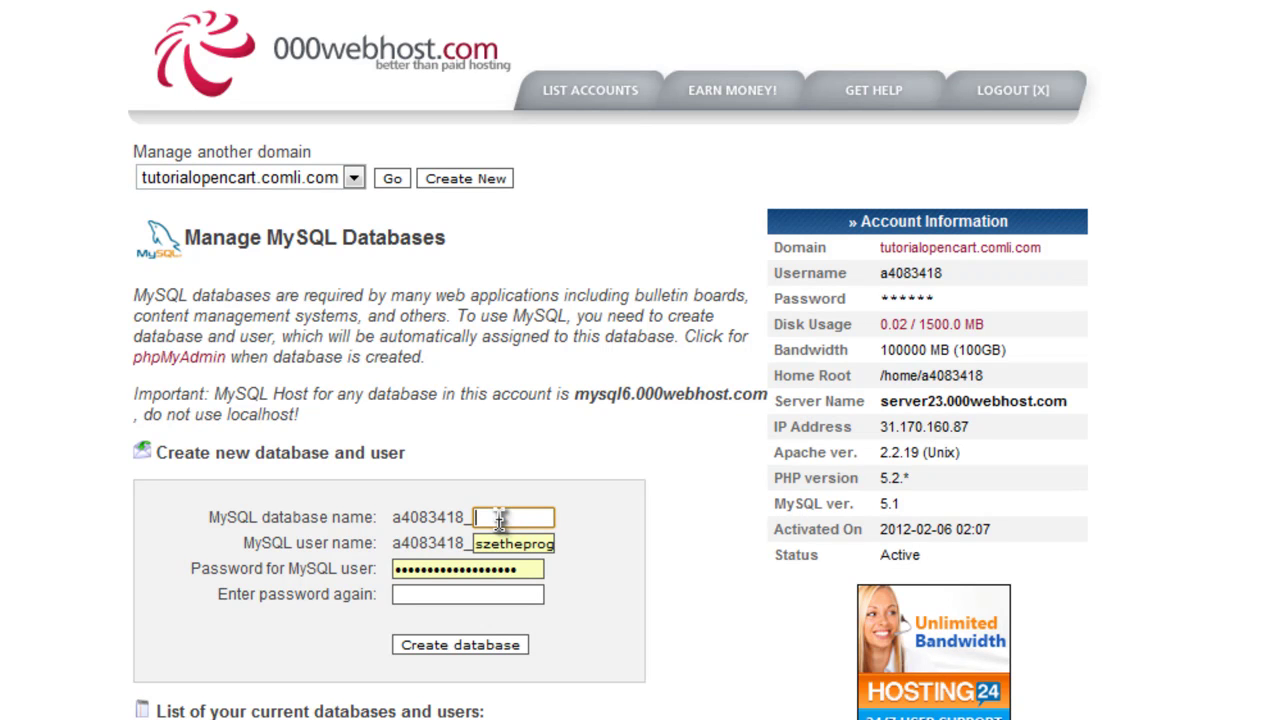
text(11234)
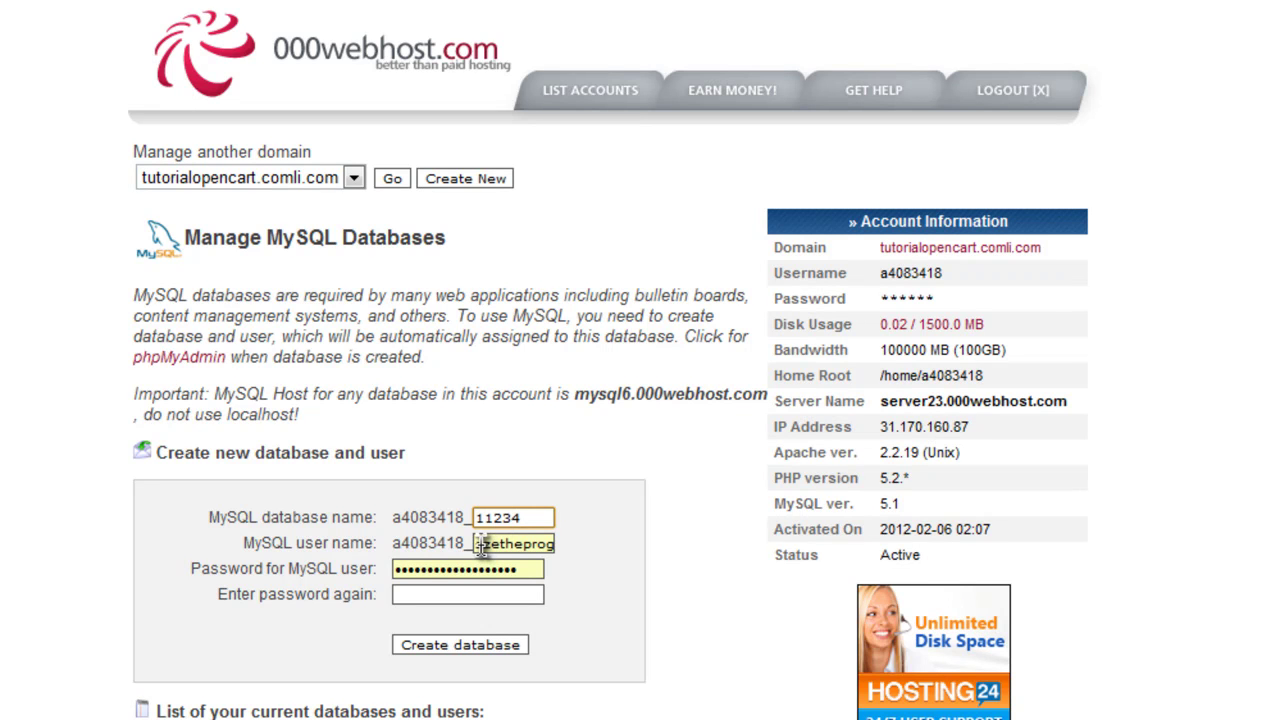
drag(478, 543, 596, 543)
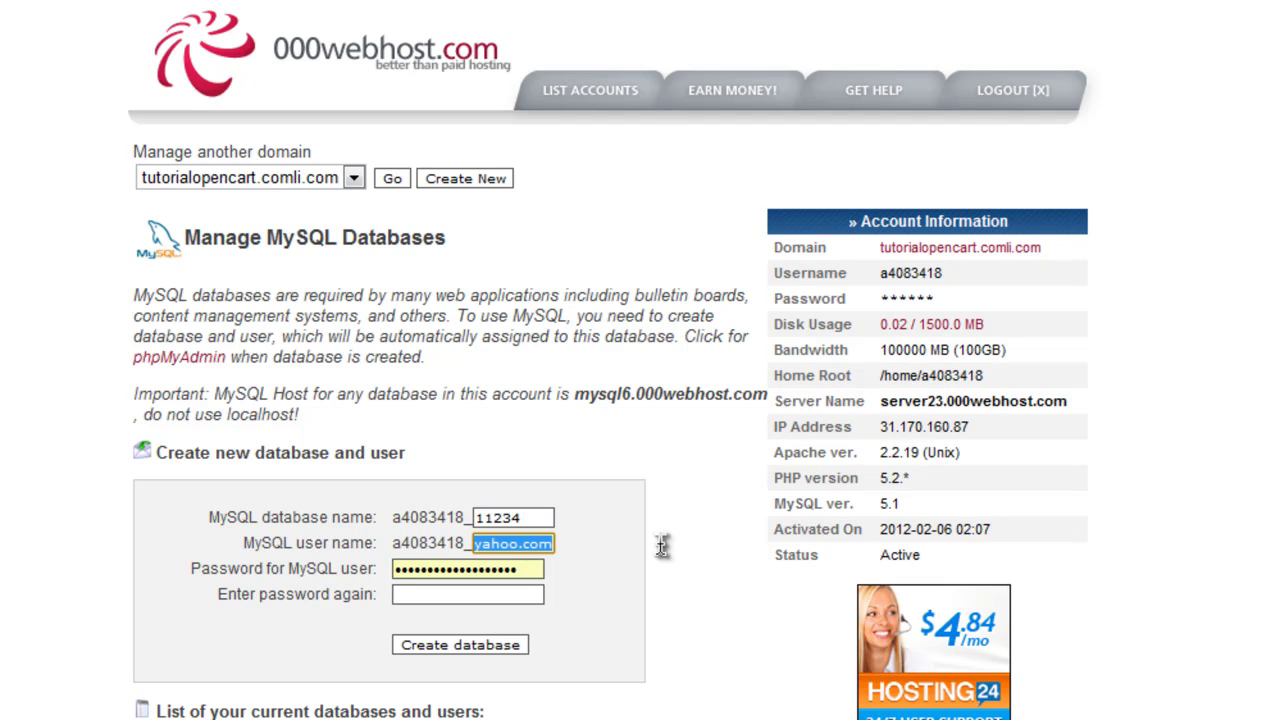
text(11234)
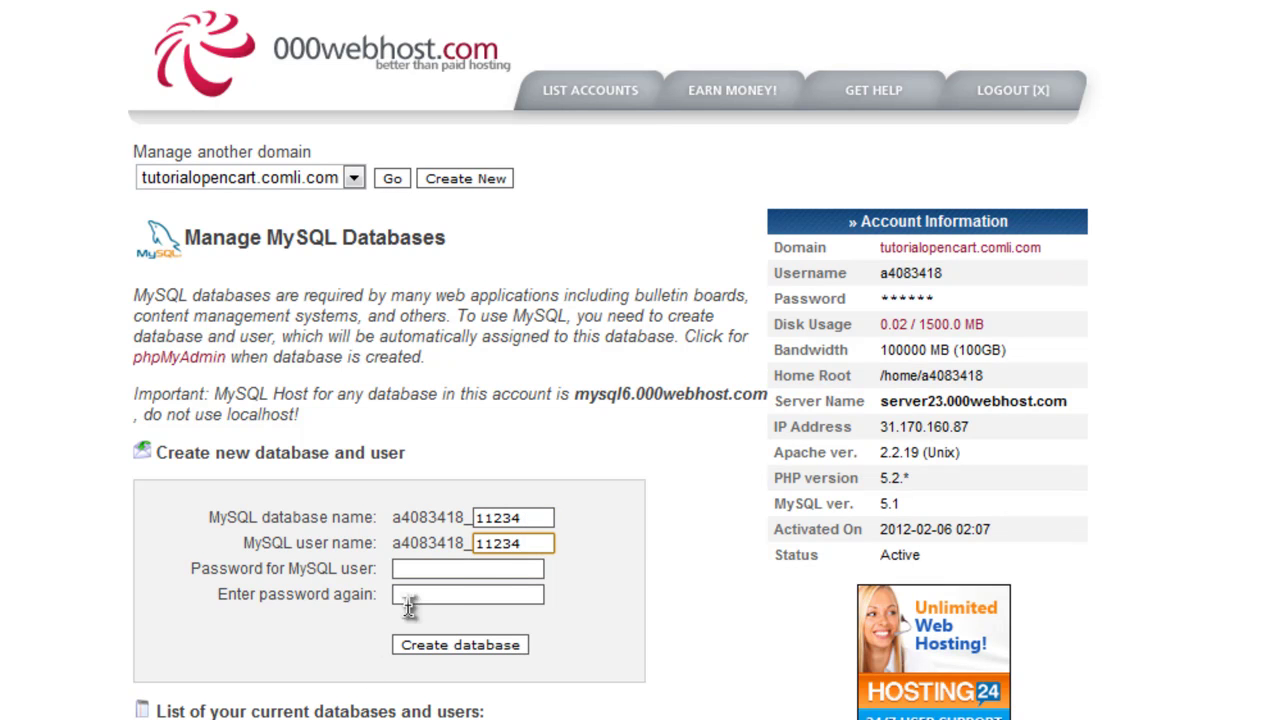
Enter the database user password twice and create the database
click(481, 568)
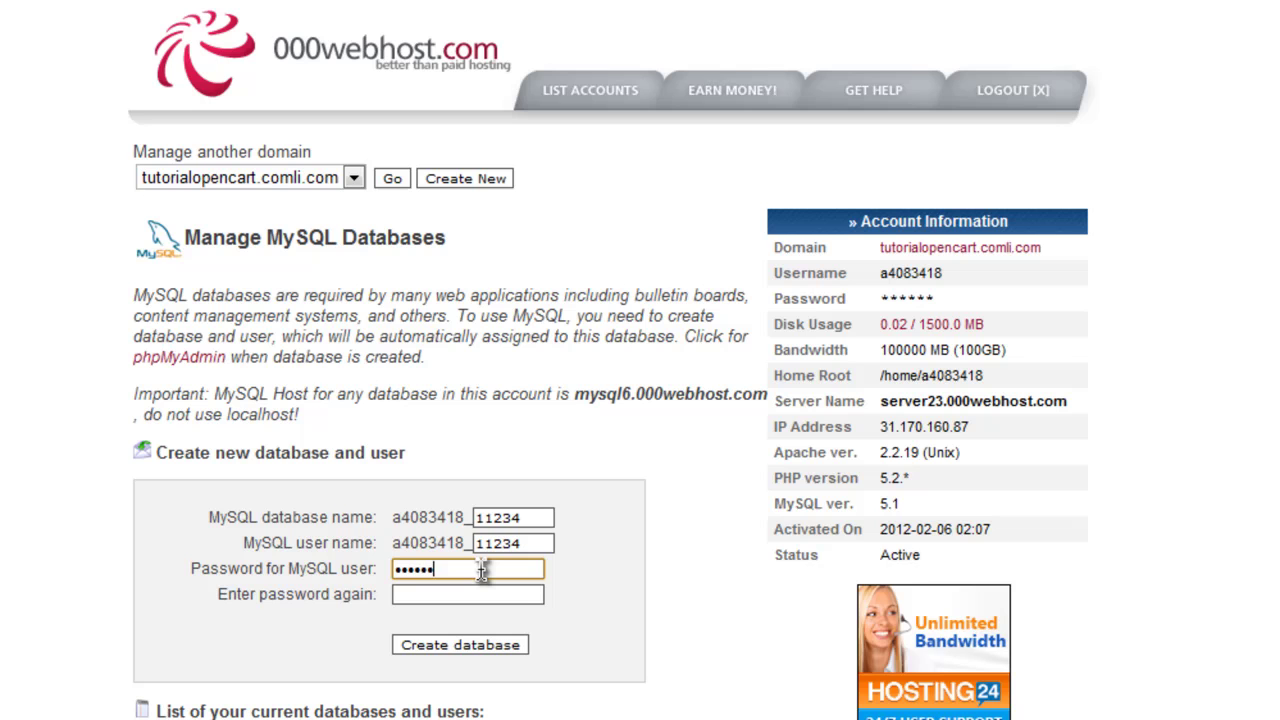
key(BackSpace)
key(BackSpace)
key(BackSpace)
key(BackSpace)
key(BackSpace)
key(BackSpace)
key(BackSpace)
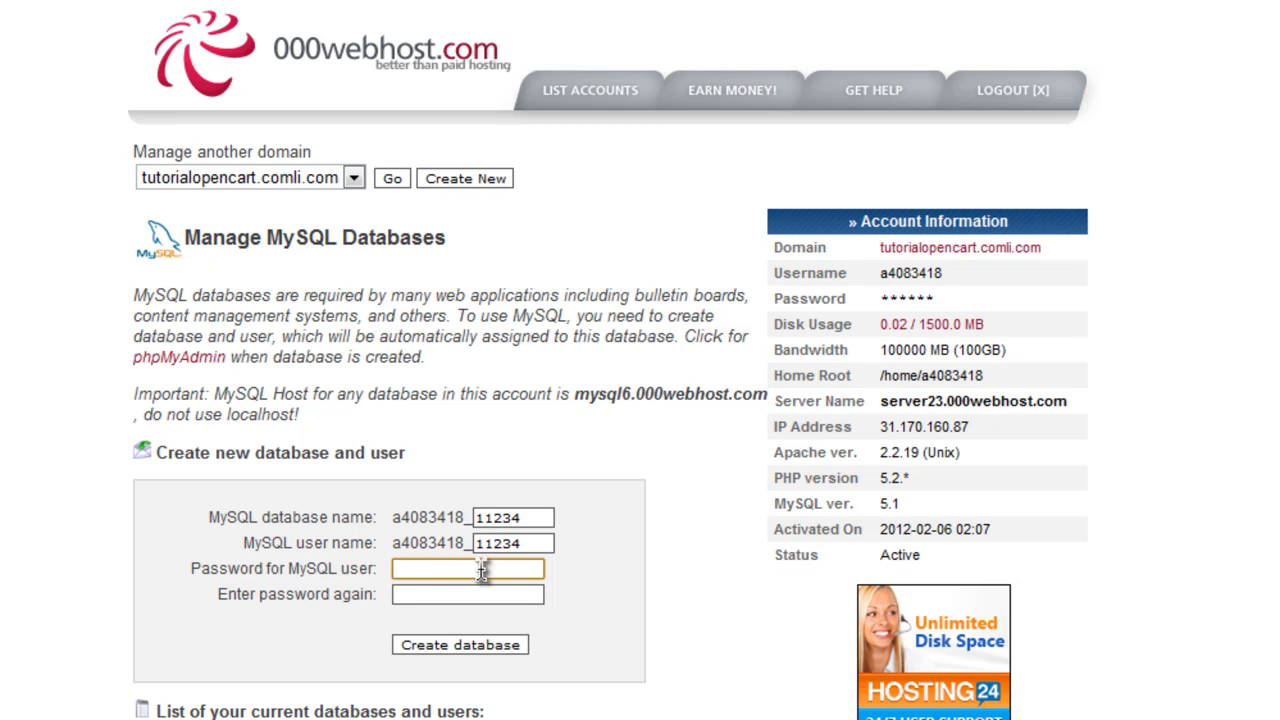
text(••••••)
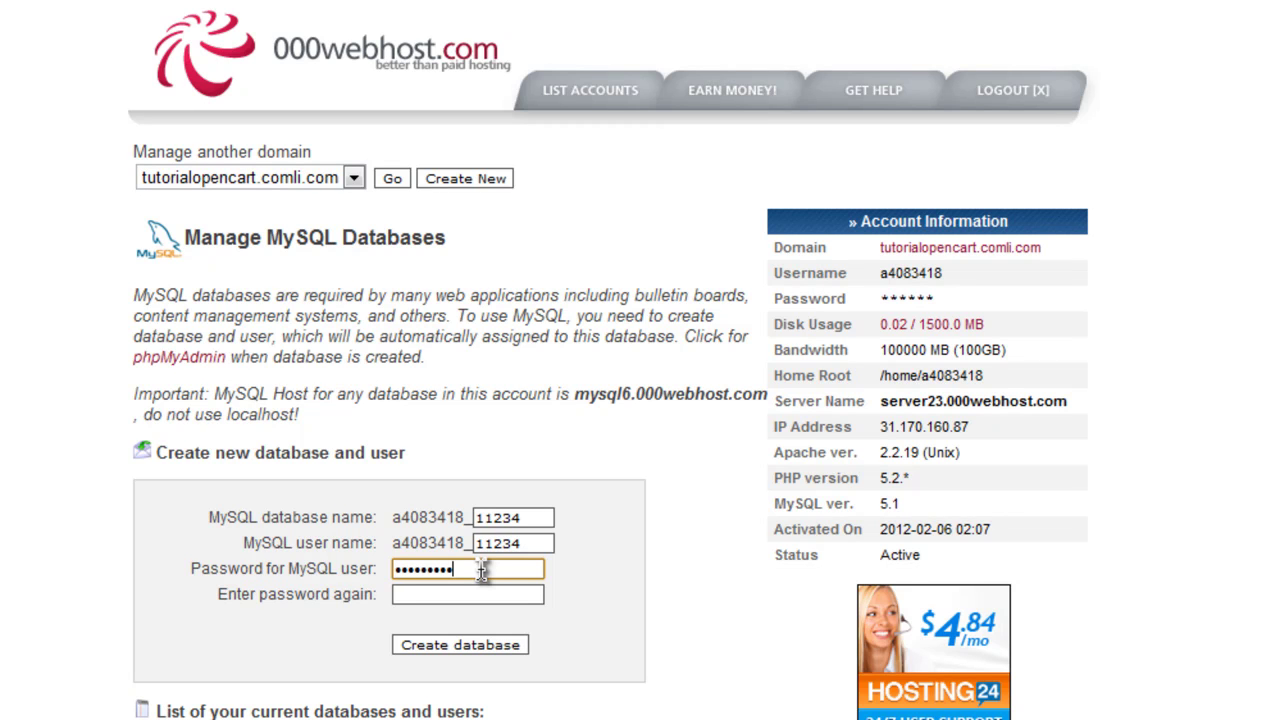
key(Tab)
text(•••)
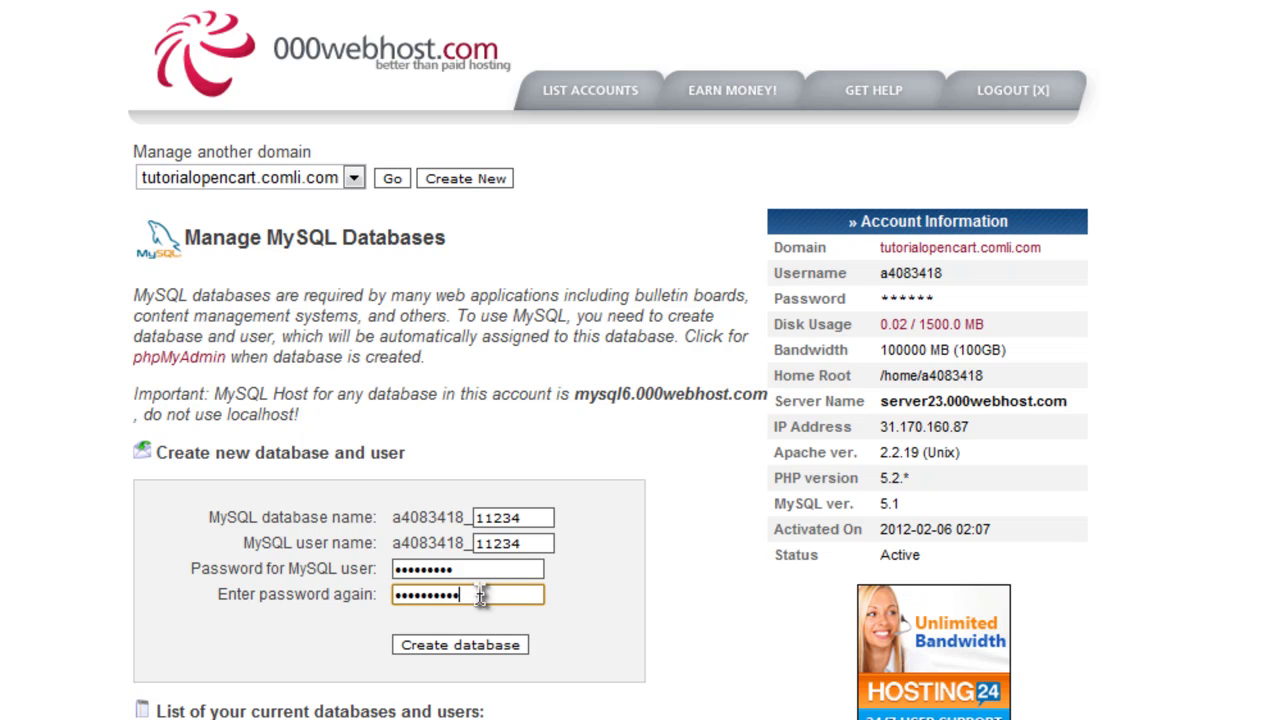
drag(481, 592, 322, 572)
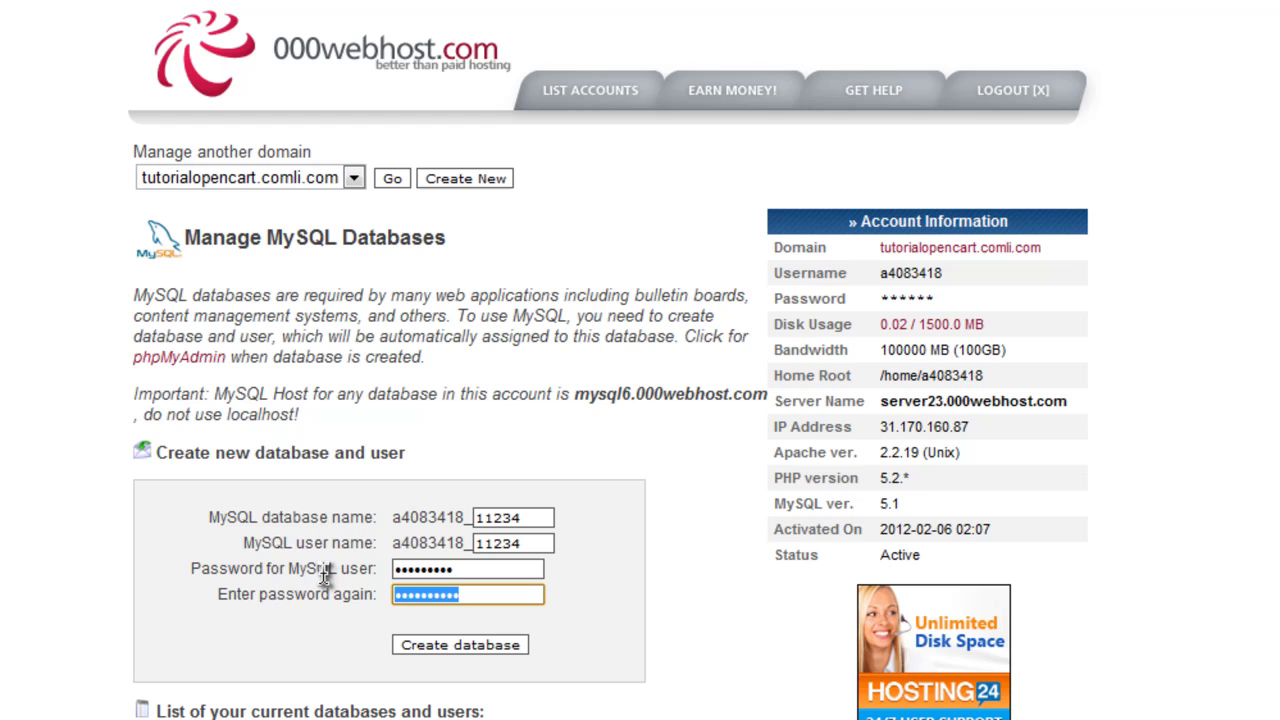
text(•••••)
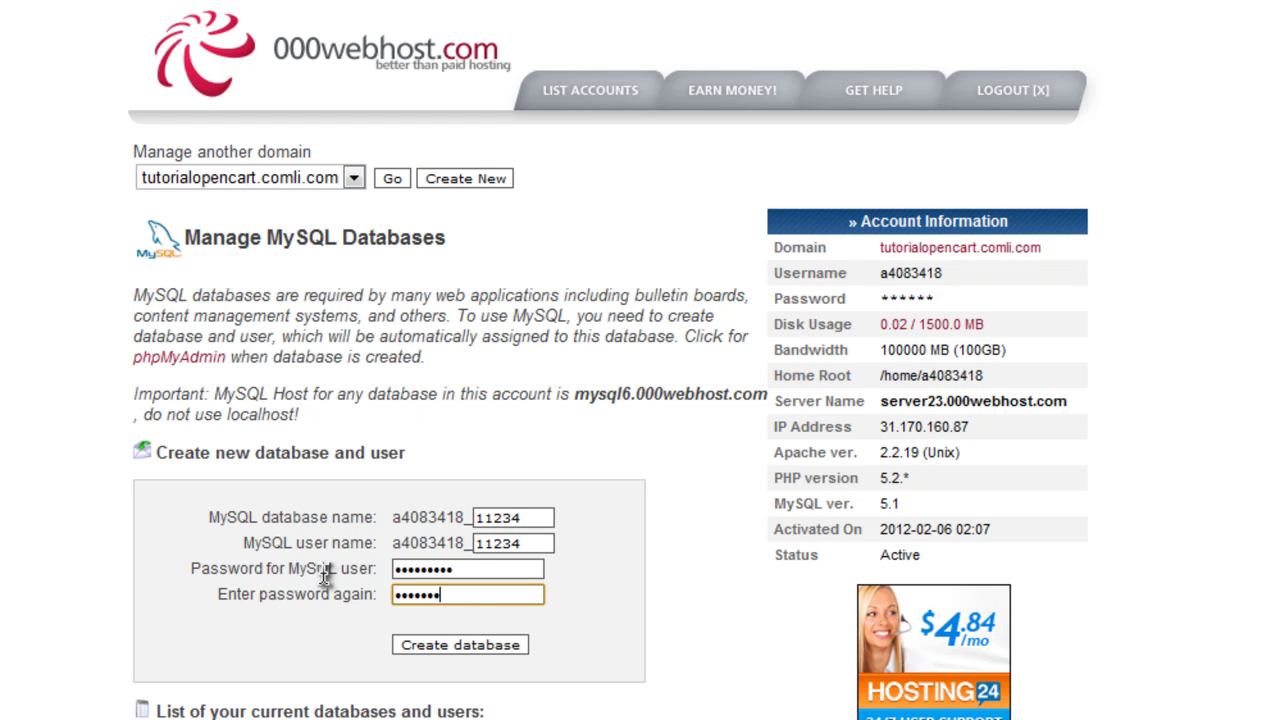
text(••••)
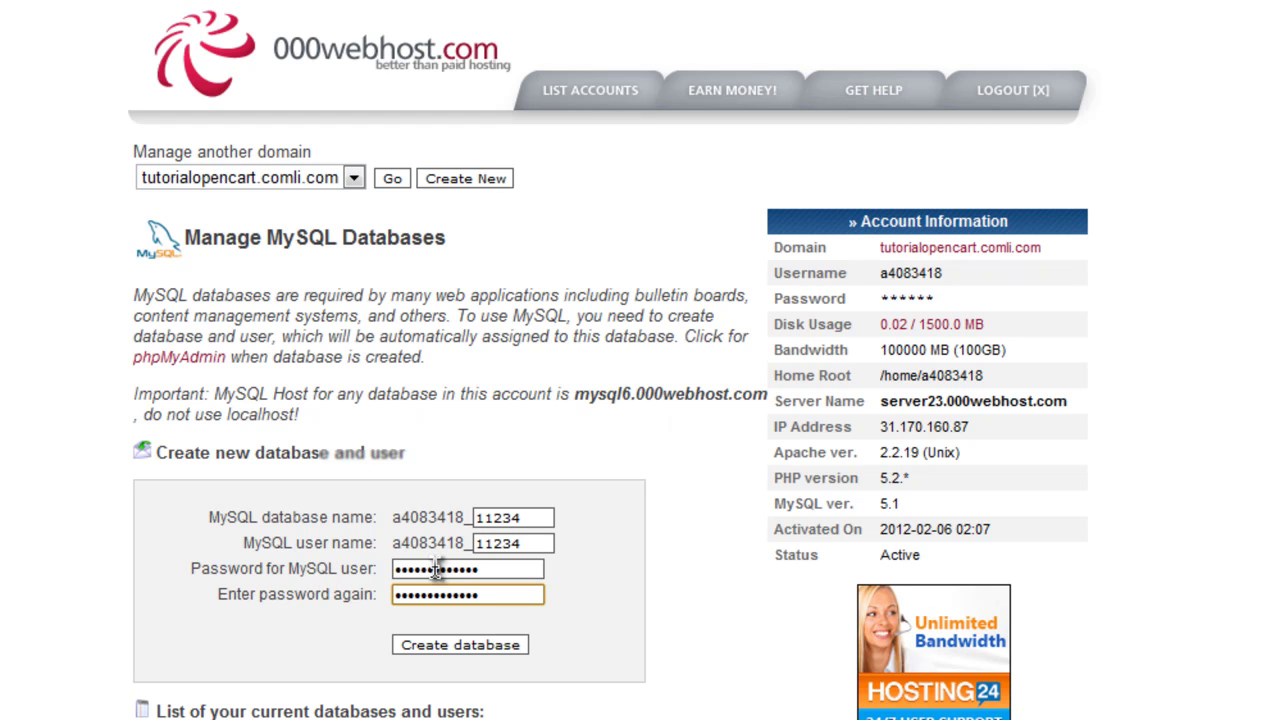
key(Return)
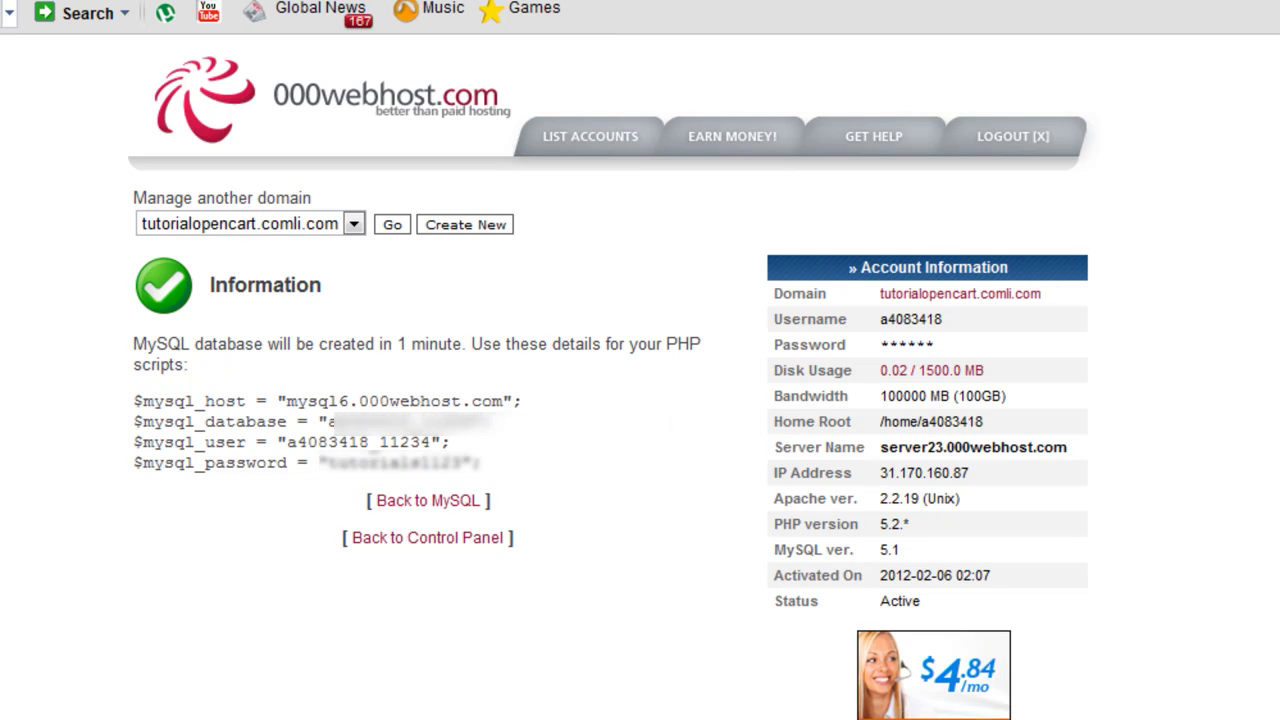
Replace the installer's database host with mysql6.000webhost.com copied from the hosting MySQL details
drag(502, 401, 345, 408)
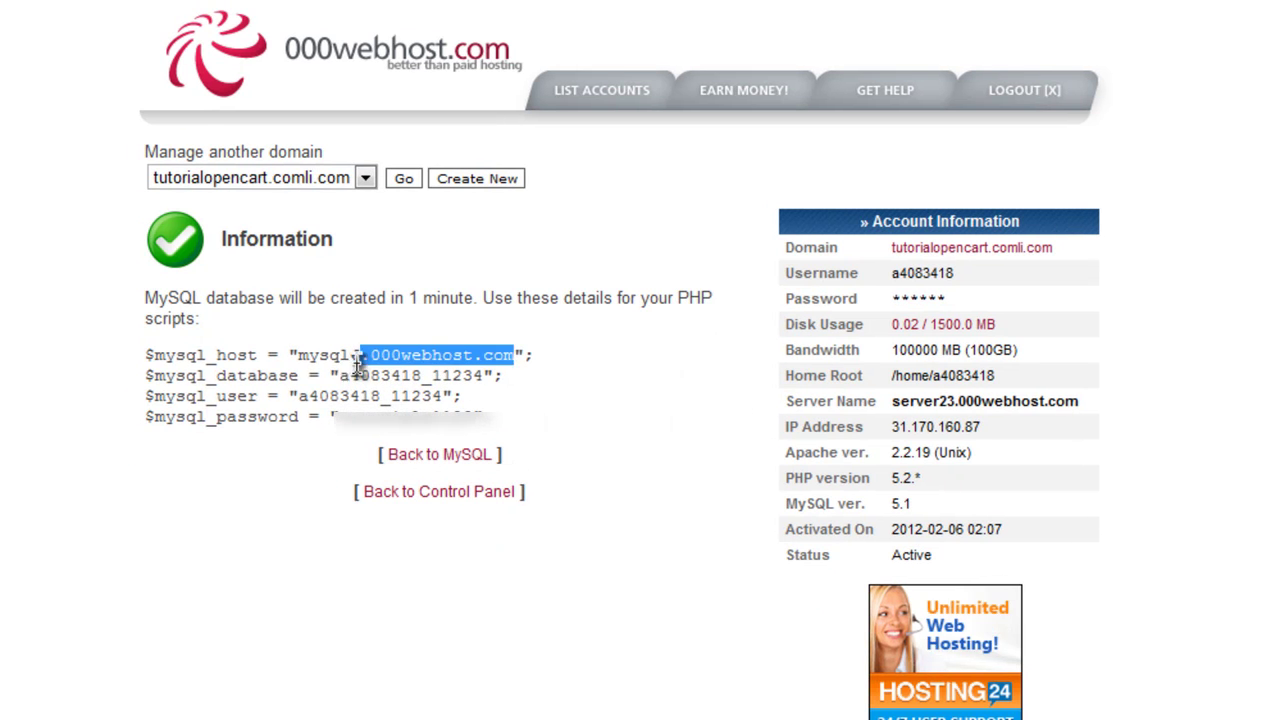
drag(357, 362, 302, 357)
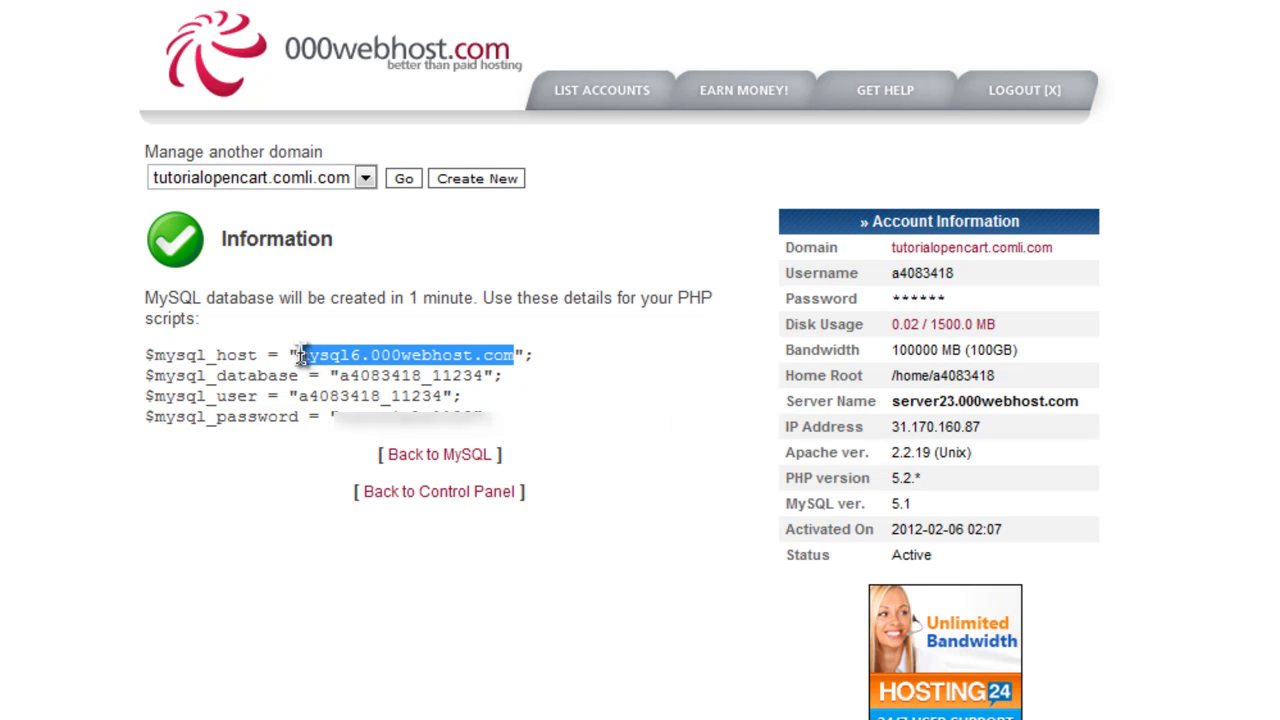
key(ctrl+Tab)
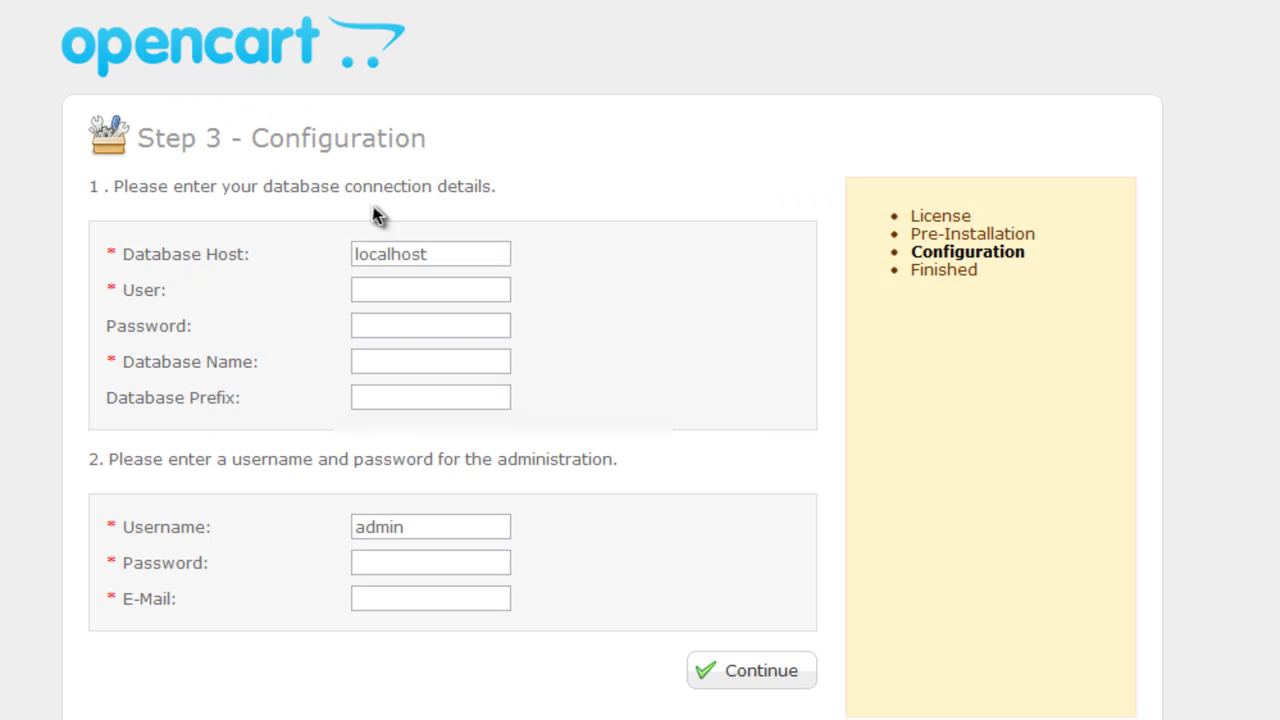
drag(422, 257, 260, 263)
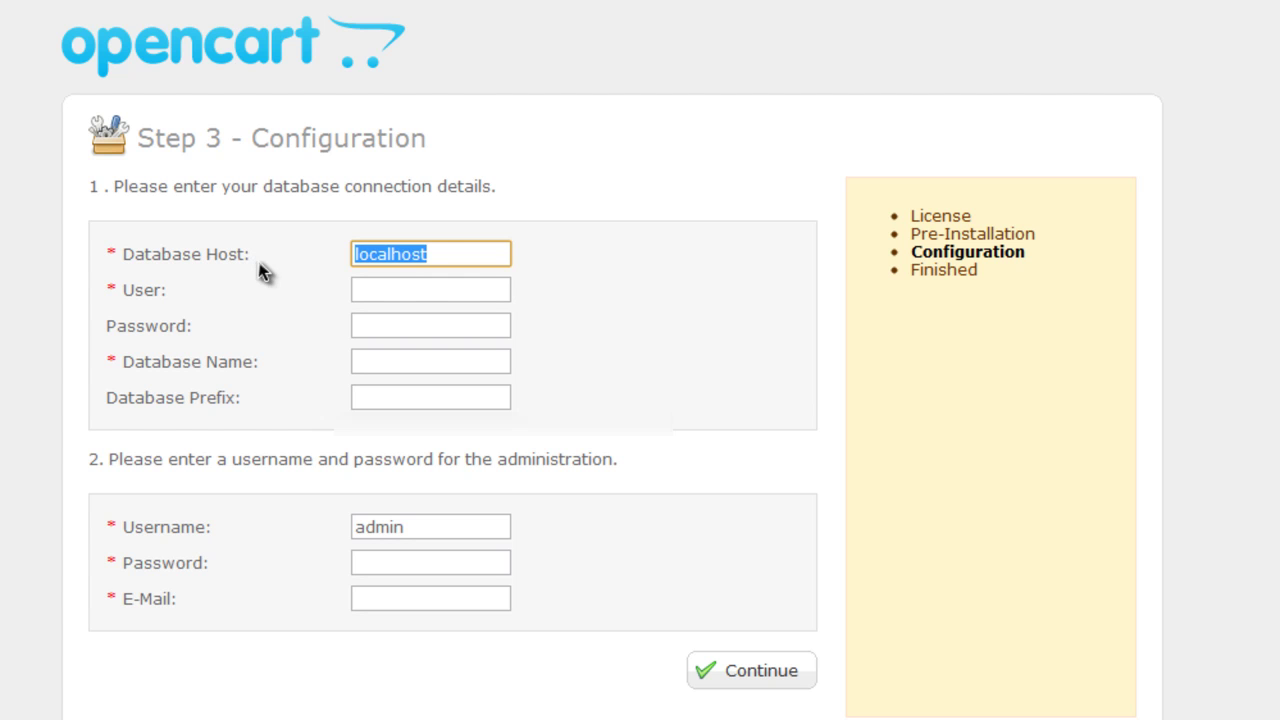
key(ctrl+v)
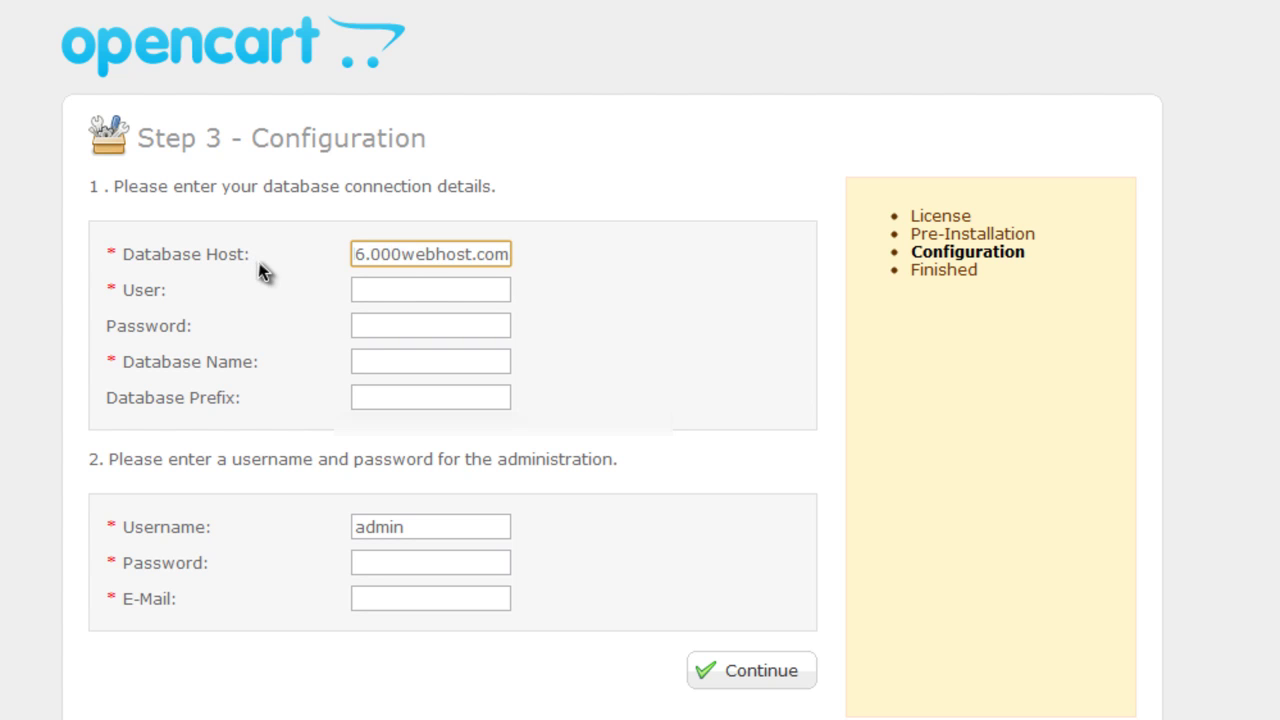
key(ctrl+Tab)
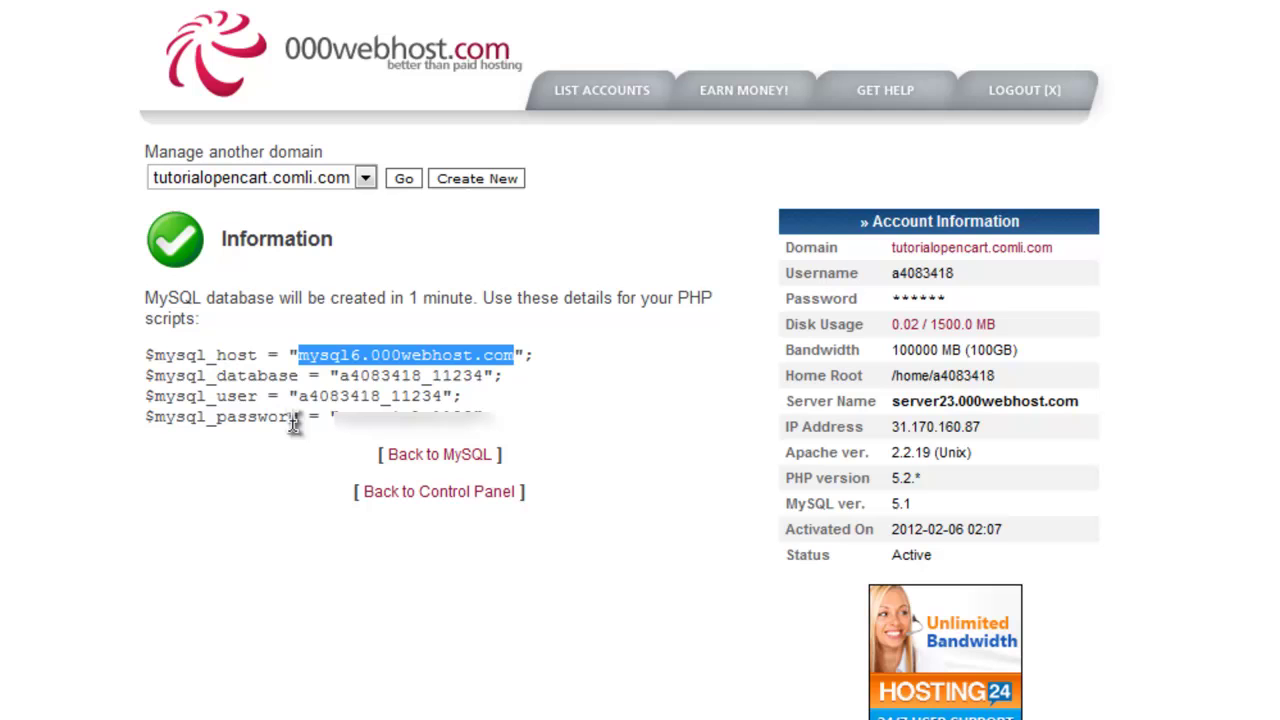
drag(341, 376, 495, 376)
key(ctrl+c)
key(alt+Tab)
click(418, 290)
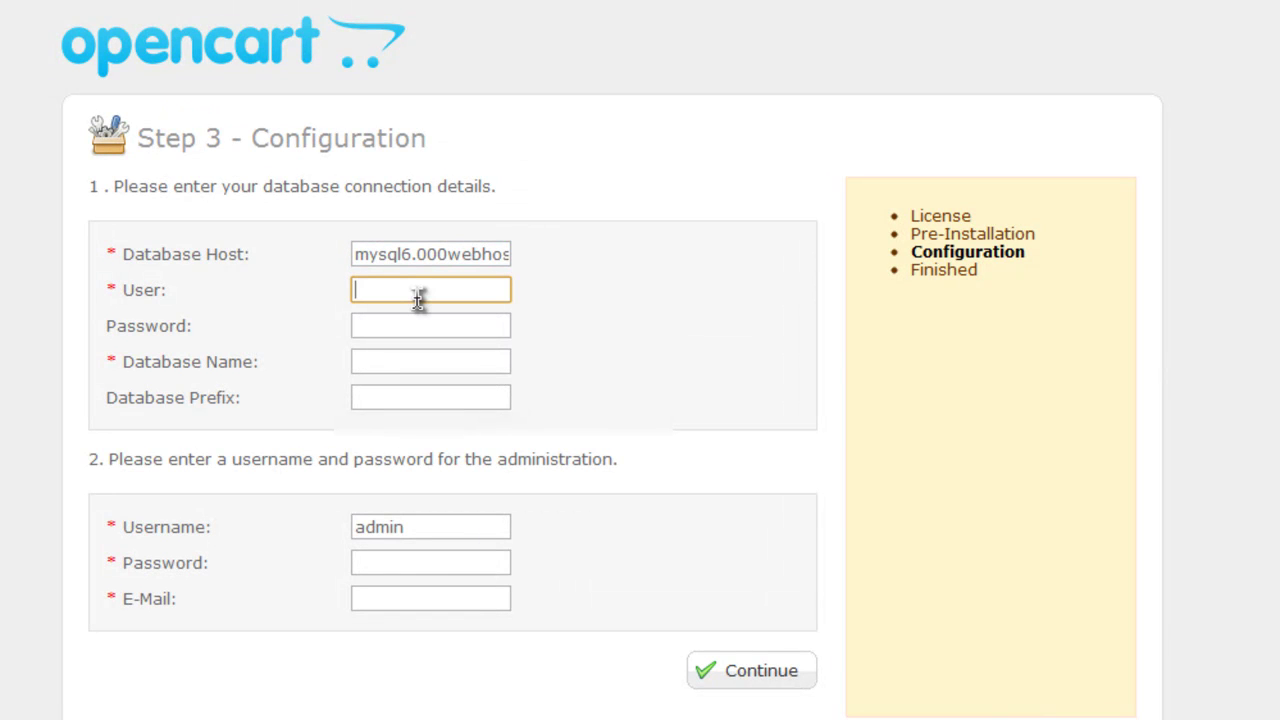
key(ctrl+v)
click(418, 364)
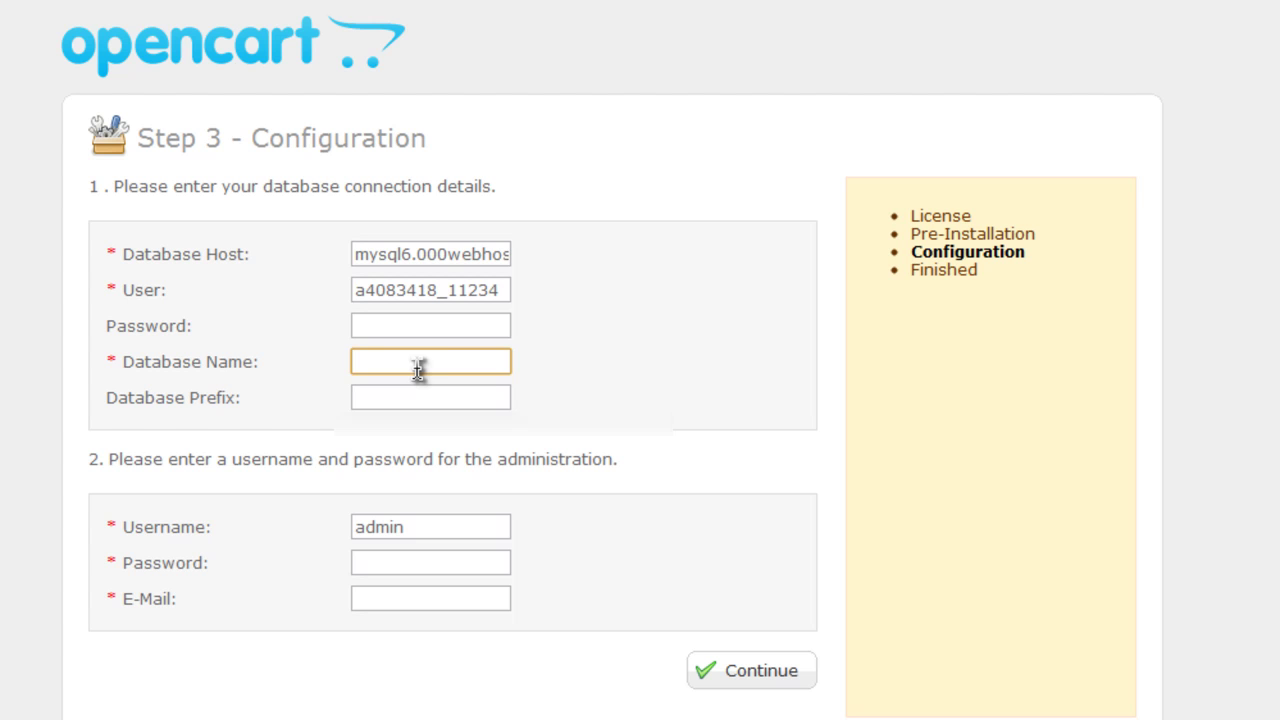
key(ctrl+v)
Copy the MySQL password from the hosting details into the installer's database Password field
click(447, 328)
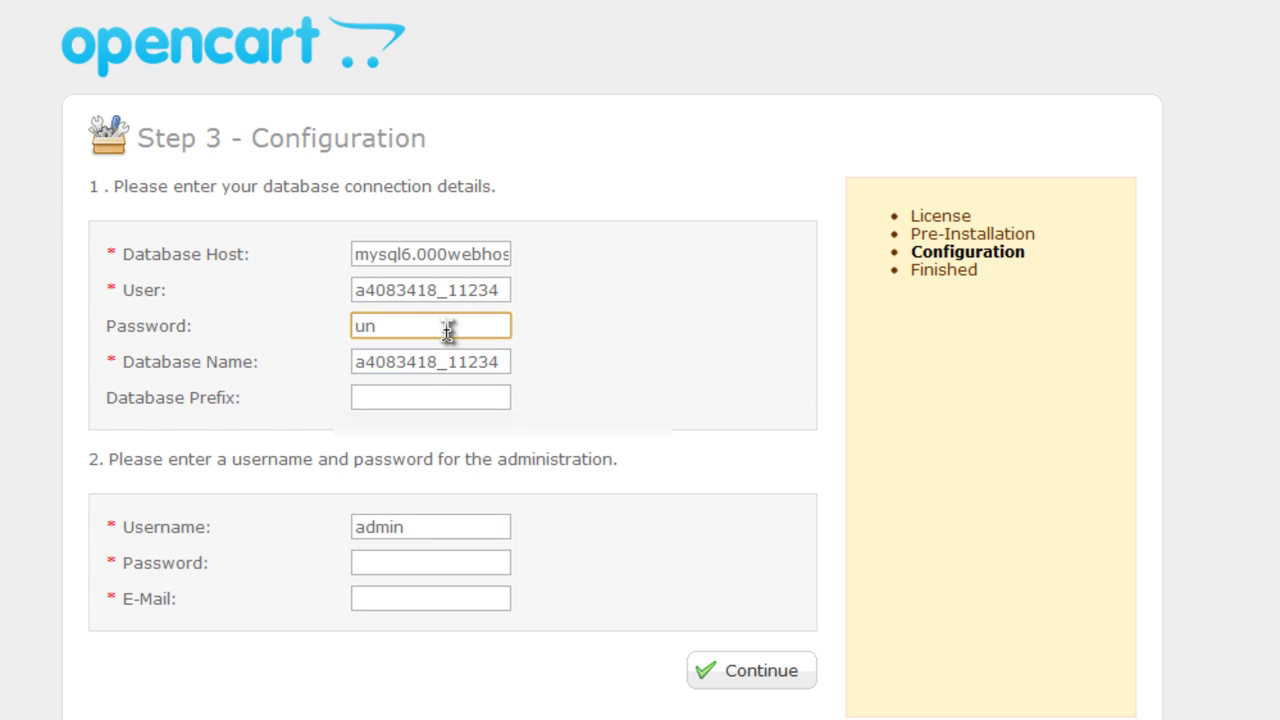
key(BackSpace)
click(437, 5)
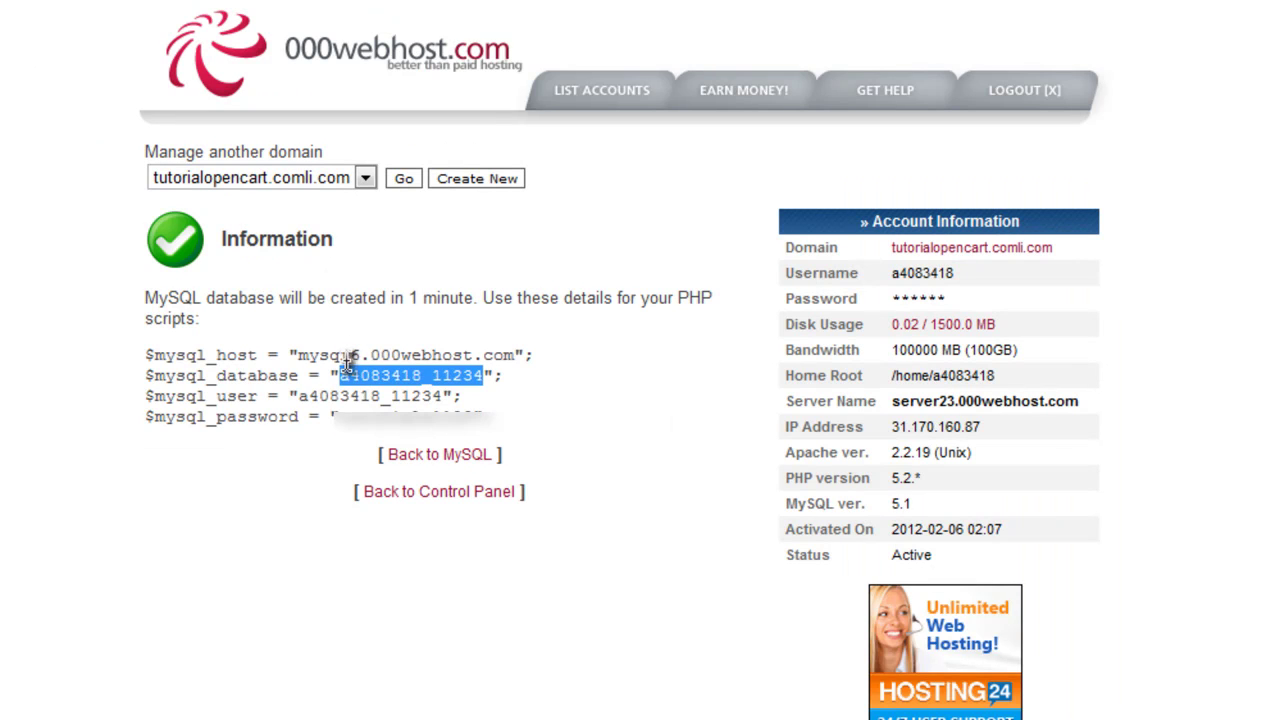
drag(338, 414, 478, 410)
key(ctrl+c)
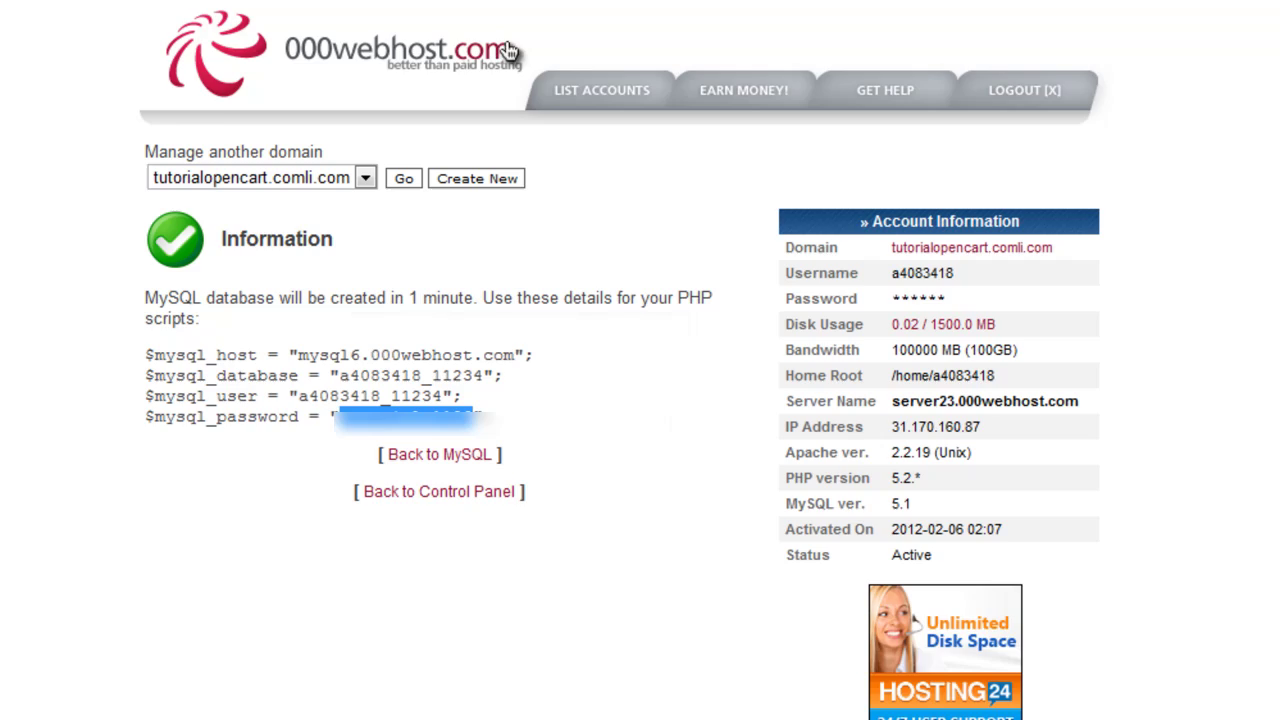
click(437, 5)
key(ctrl+v)
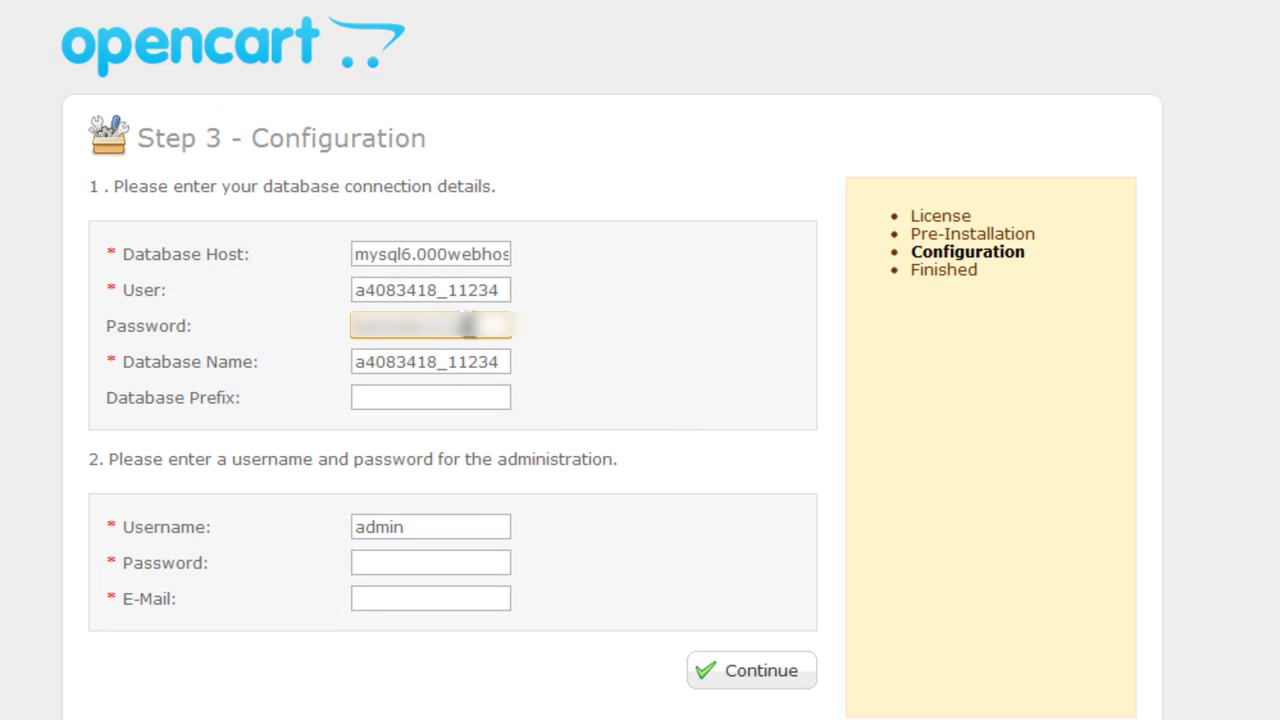
Replace the default admin username with a new one and enter the admin password
drag(494, 523, 282, 530)
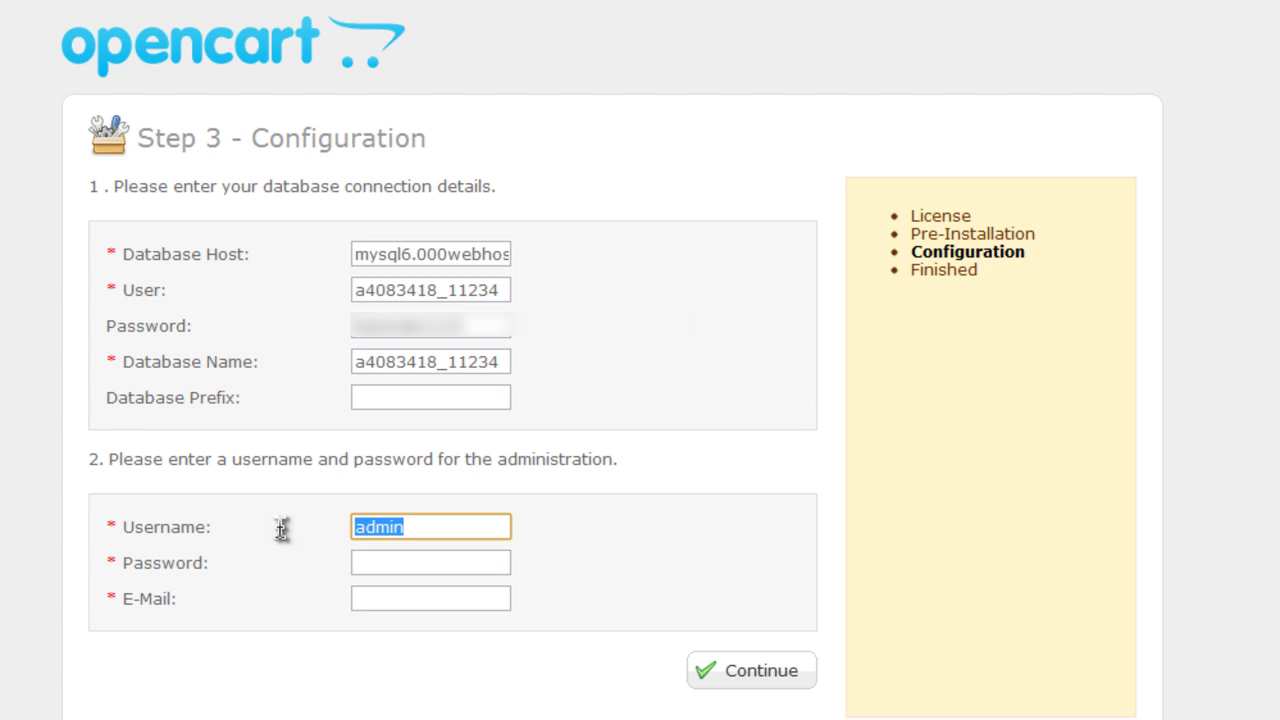
click(438, 543)
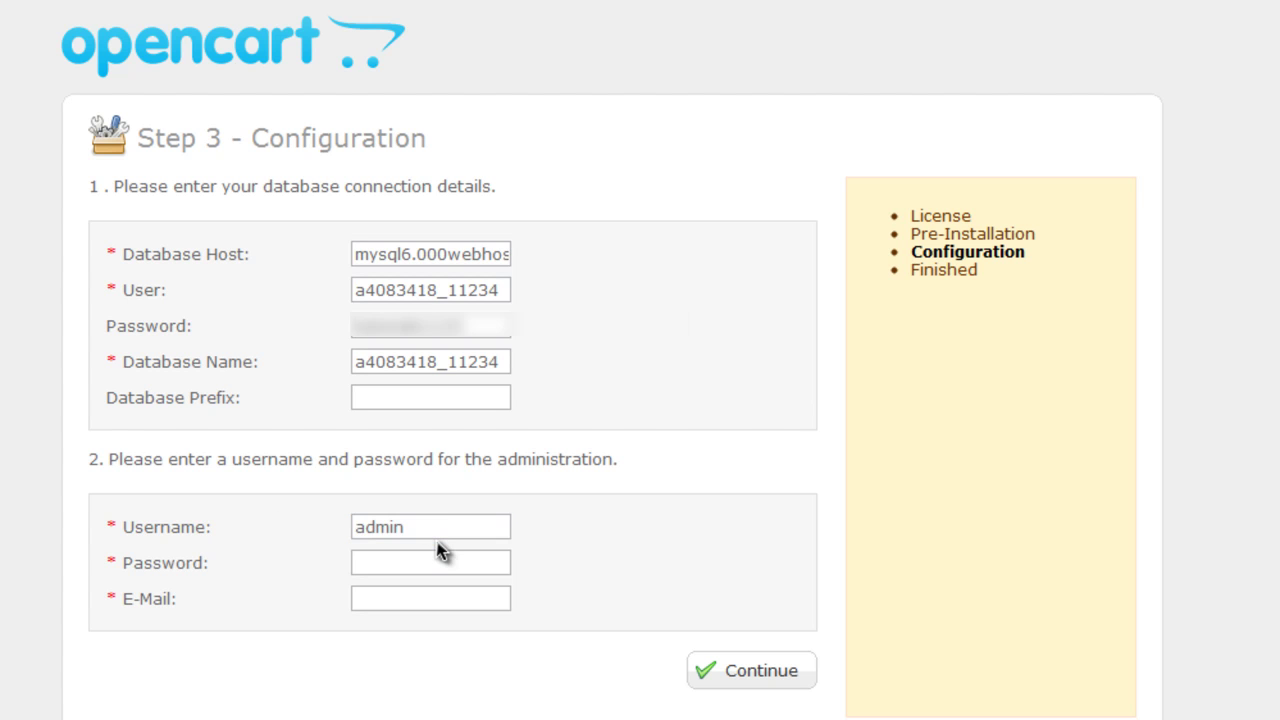
drag(437, 531, 228, 555)
text(A)
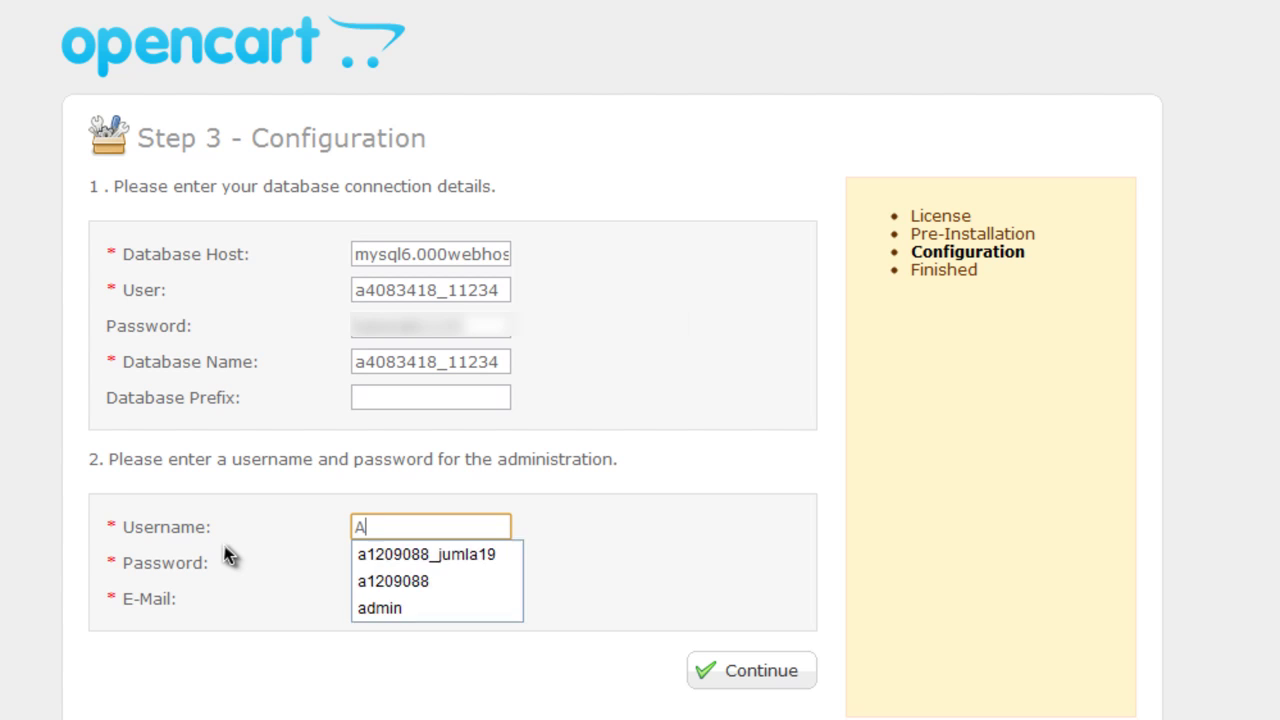
text(dmin@)
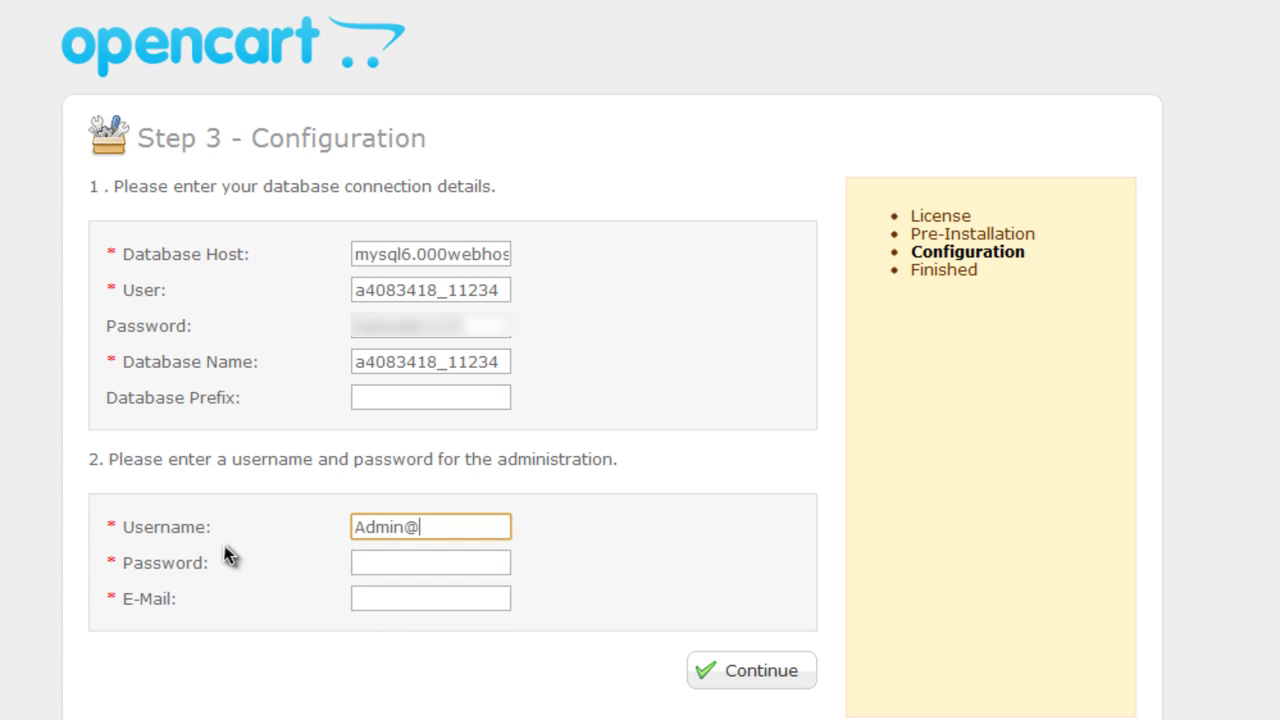
text(Tutorials)
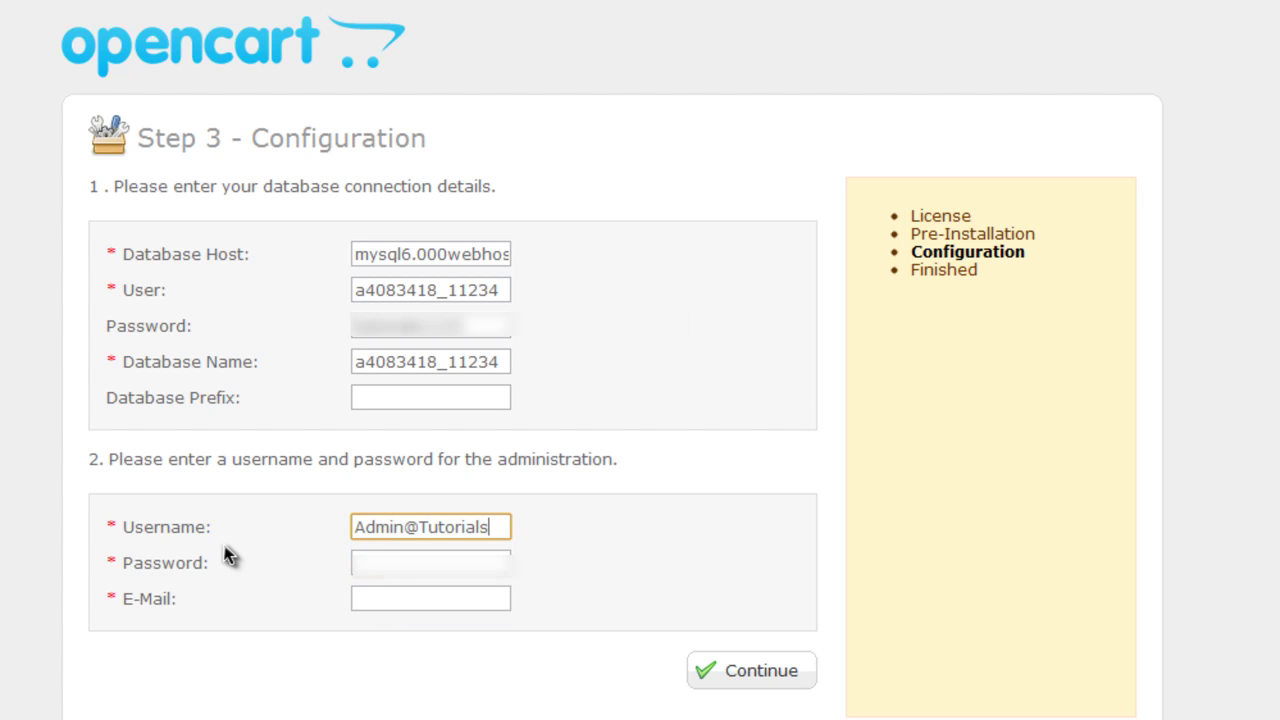
key(Tab)
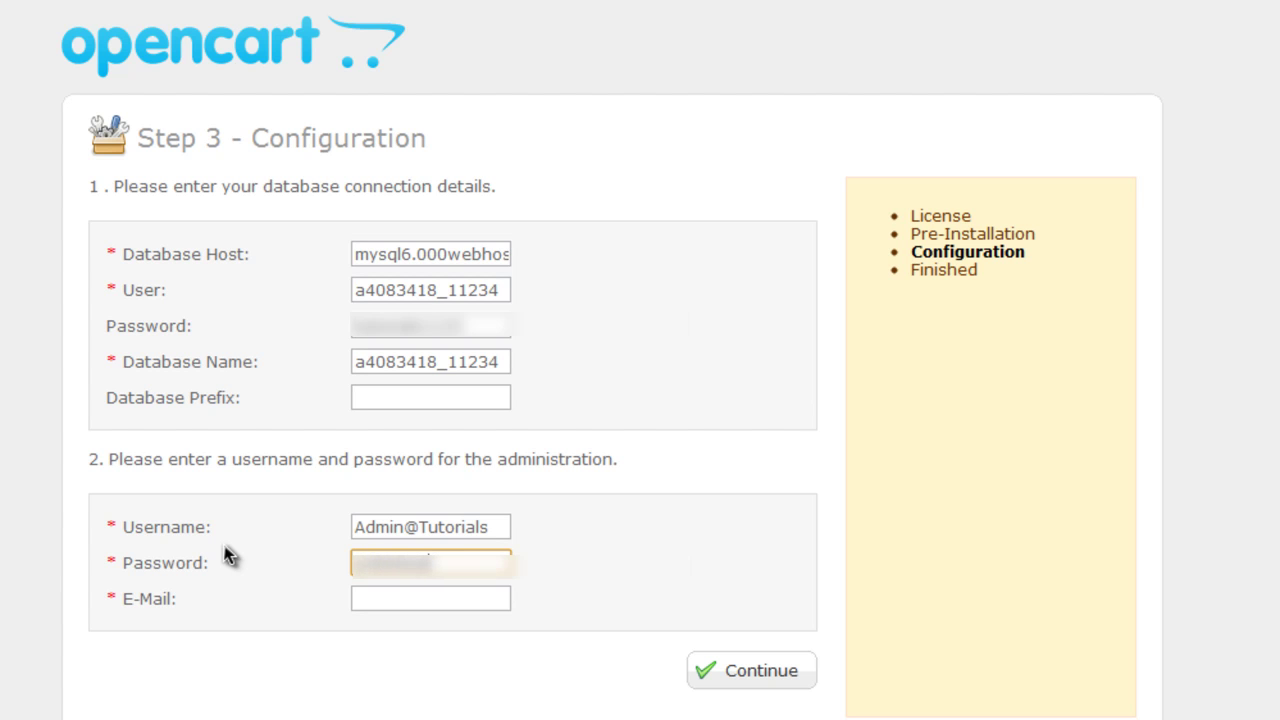
key(BackSpace)
key(BackSpace)
key(BackSpace)
key(BackSpace)
key(BackSpace)
key(BackSpace)
key(BackSpace)
key(BackSpace)
text(*************)
Fill in the admin e-mail from the autocomplete suggestion and submit to run the install
key(Tab)
text(a)
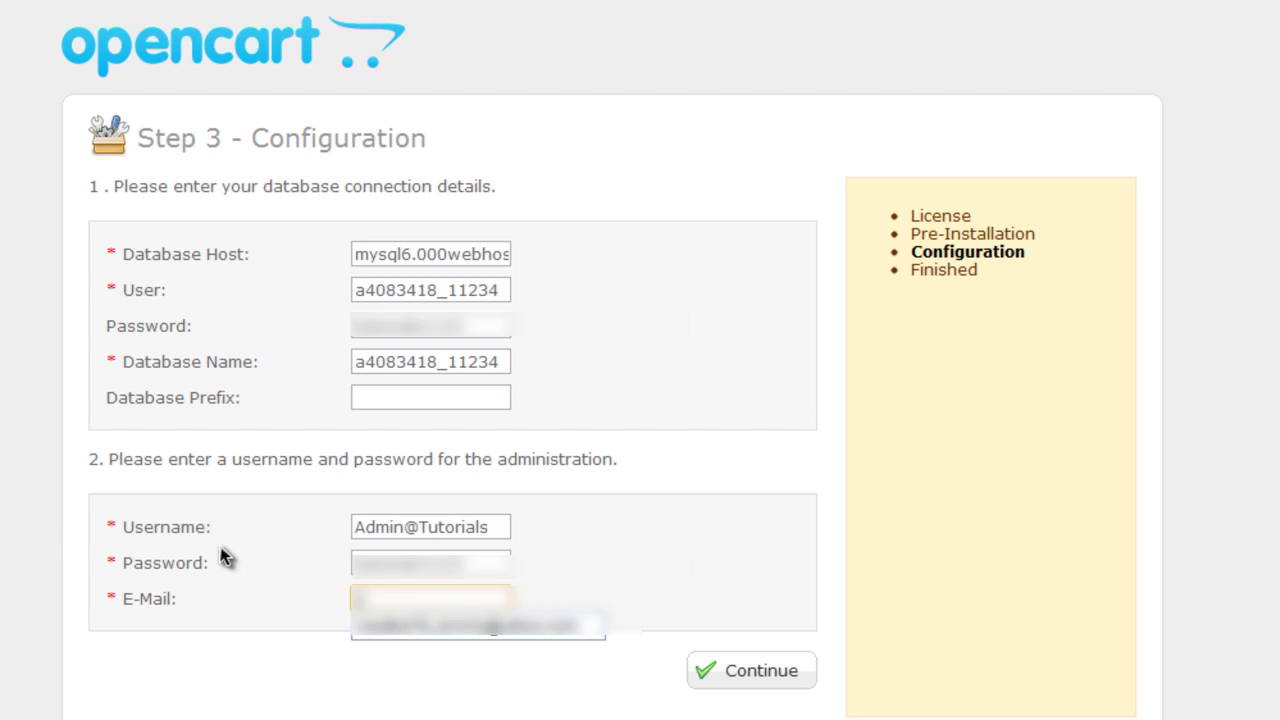
key(Down)
key(Return)
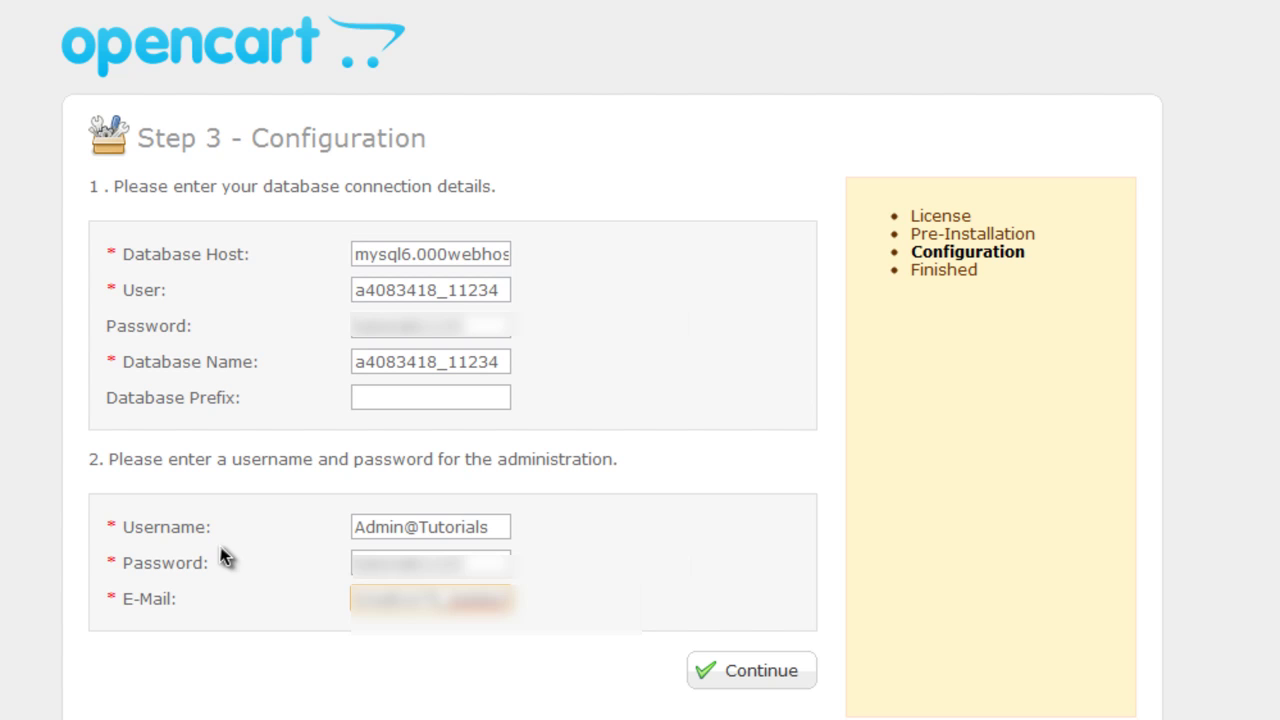
click(714, 674)
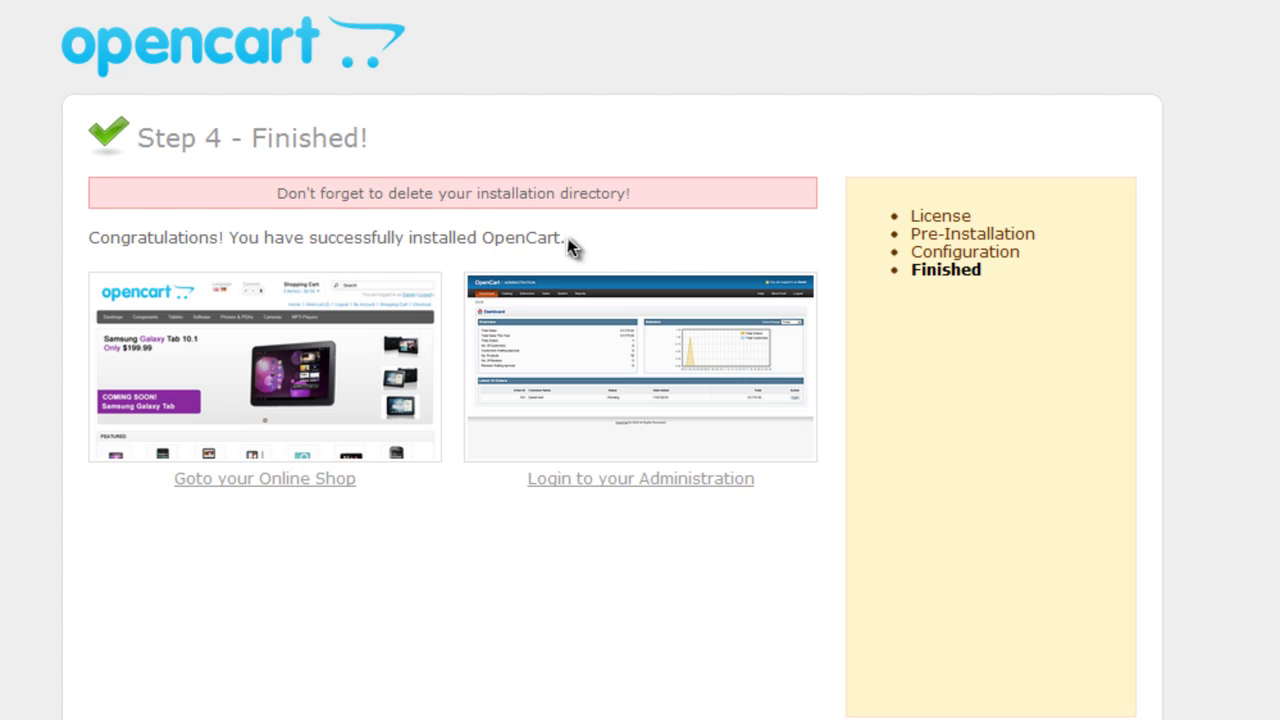
Delete the install folder from public_html on the server in FileZilla, confirming the deletion
click(595, 715)
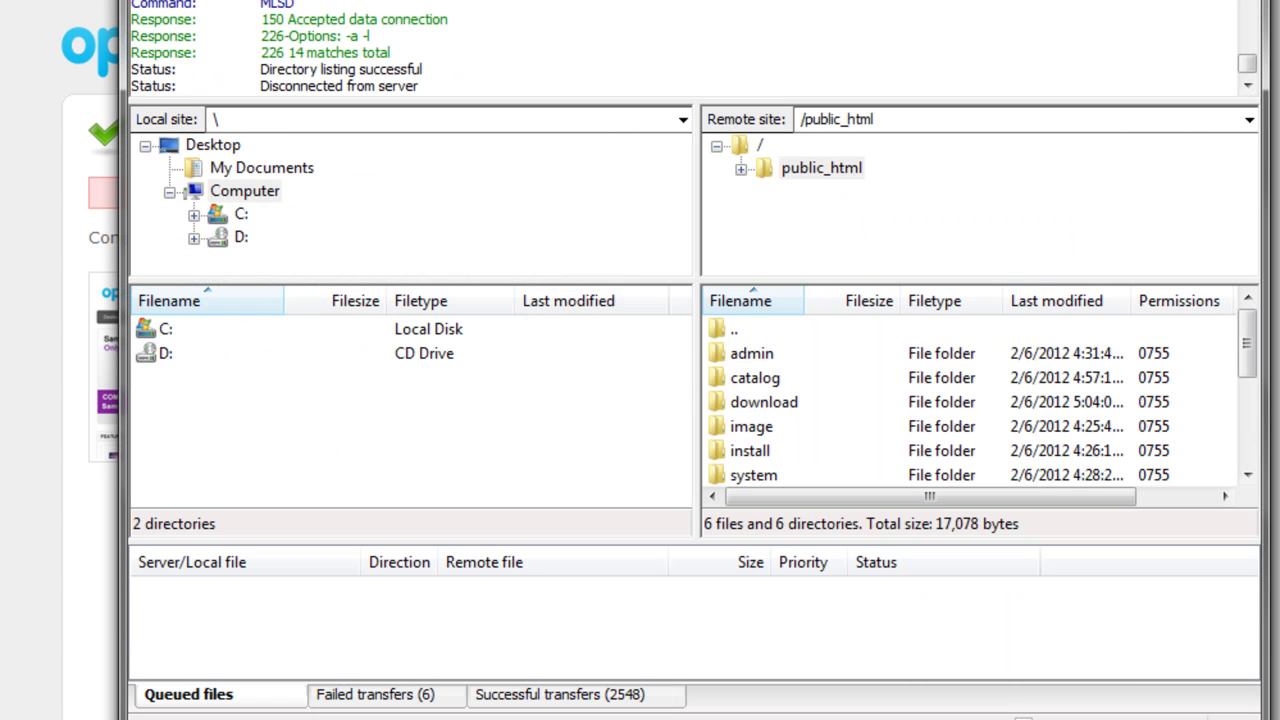
click(805, 452)
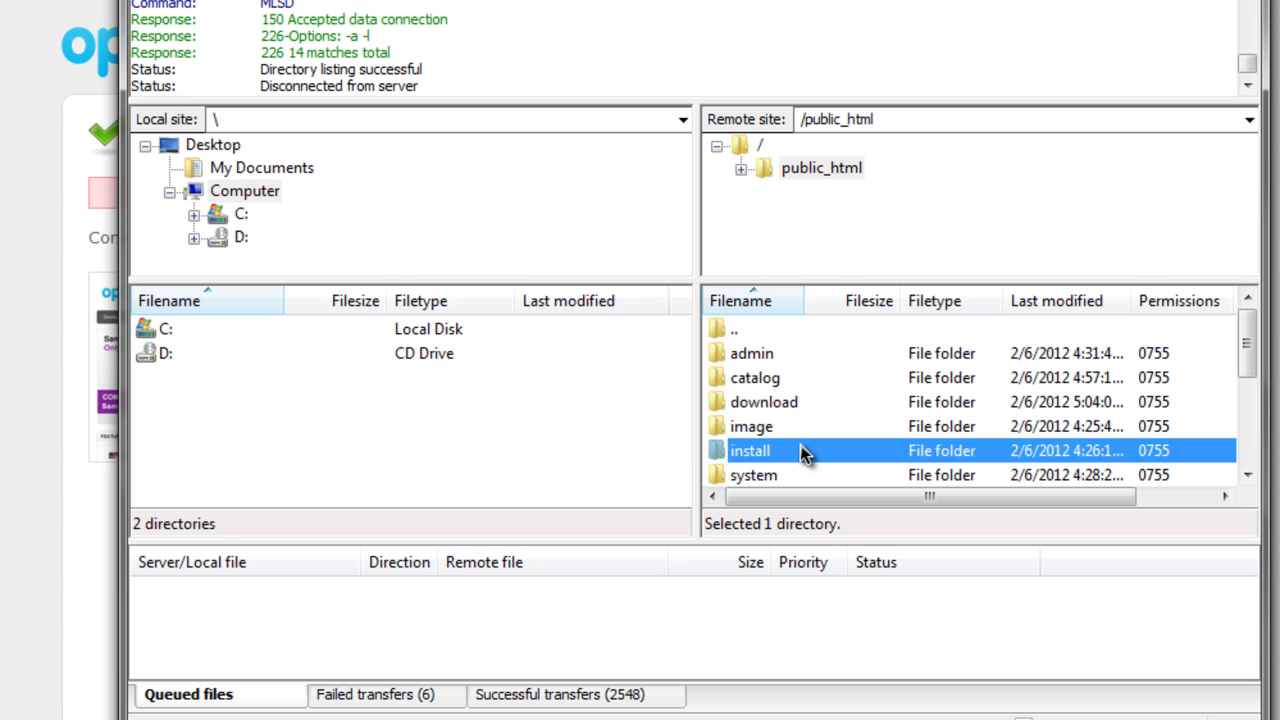
key(Delete)
click(628, 400)
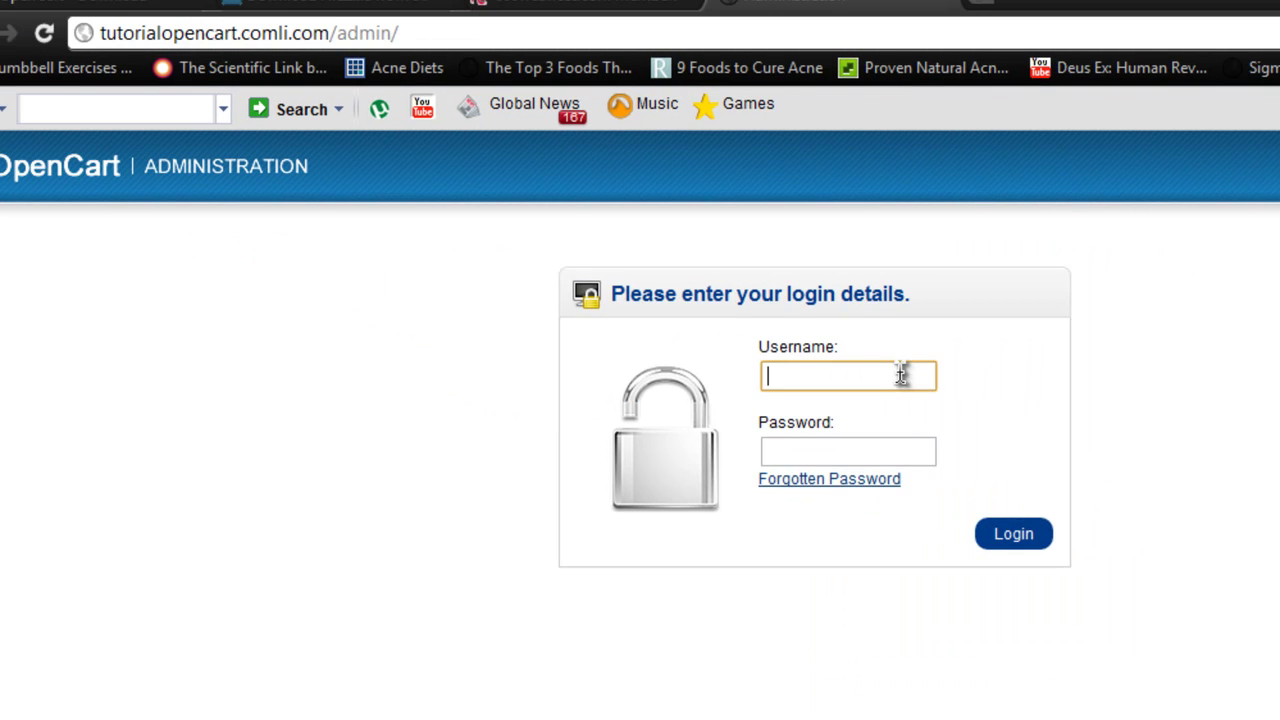
Log in to the OpenCart admin with the saved admin username and the admin password
text(Admin)
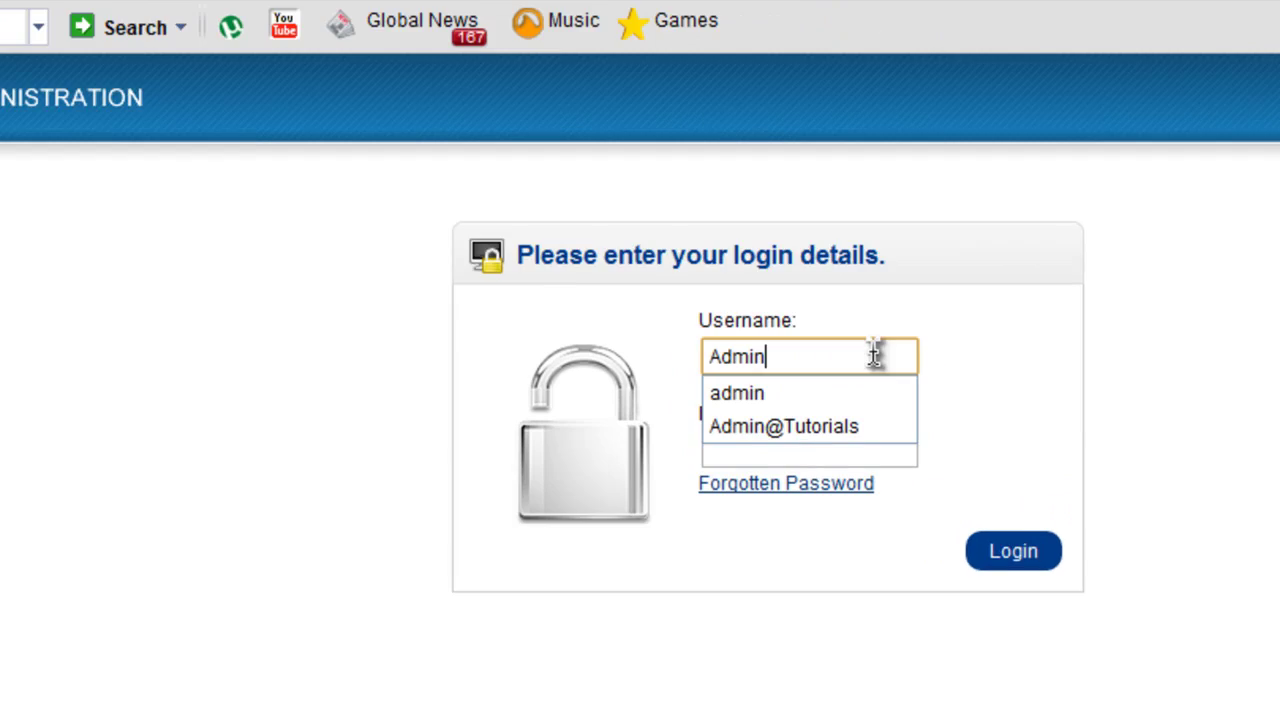
key(Down)
key(Down)
key(Tab)
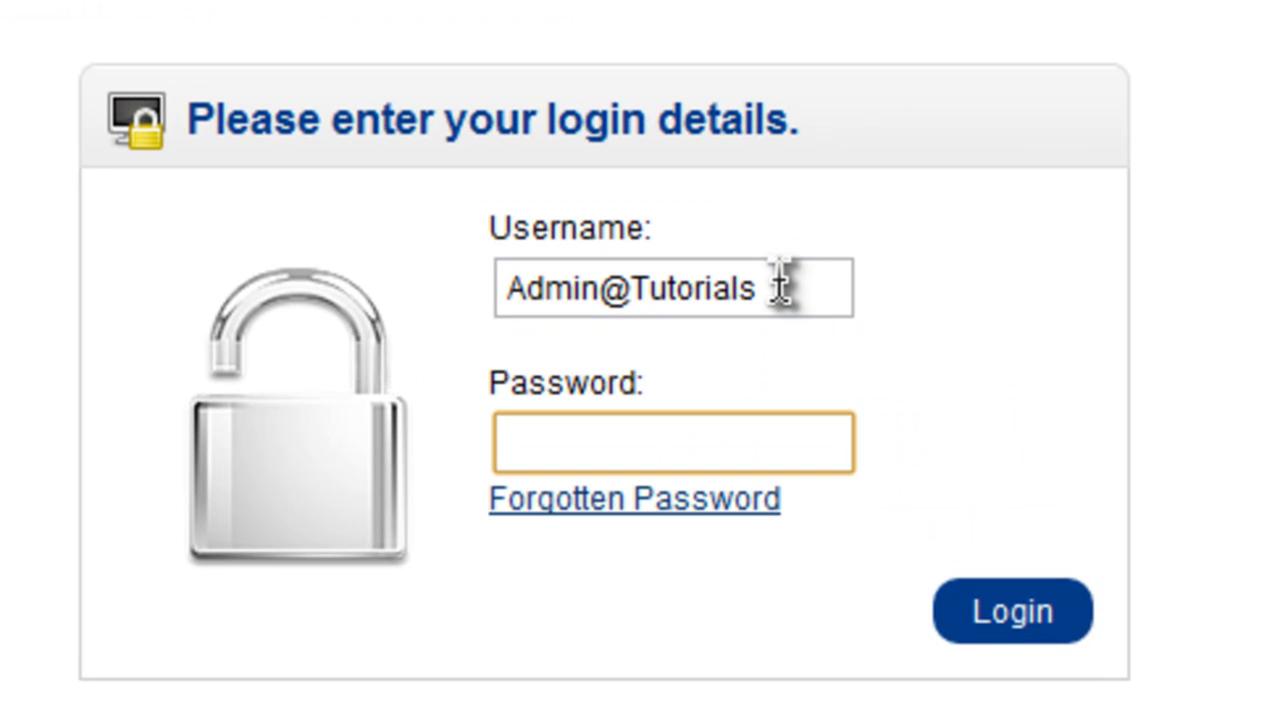
text(••••••••••••)
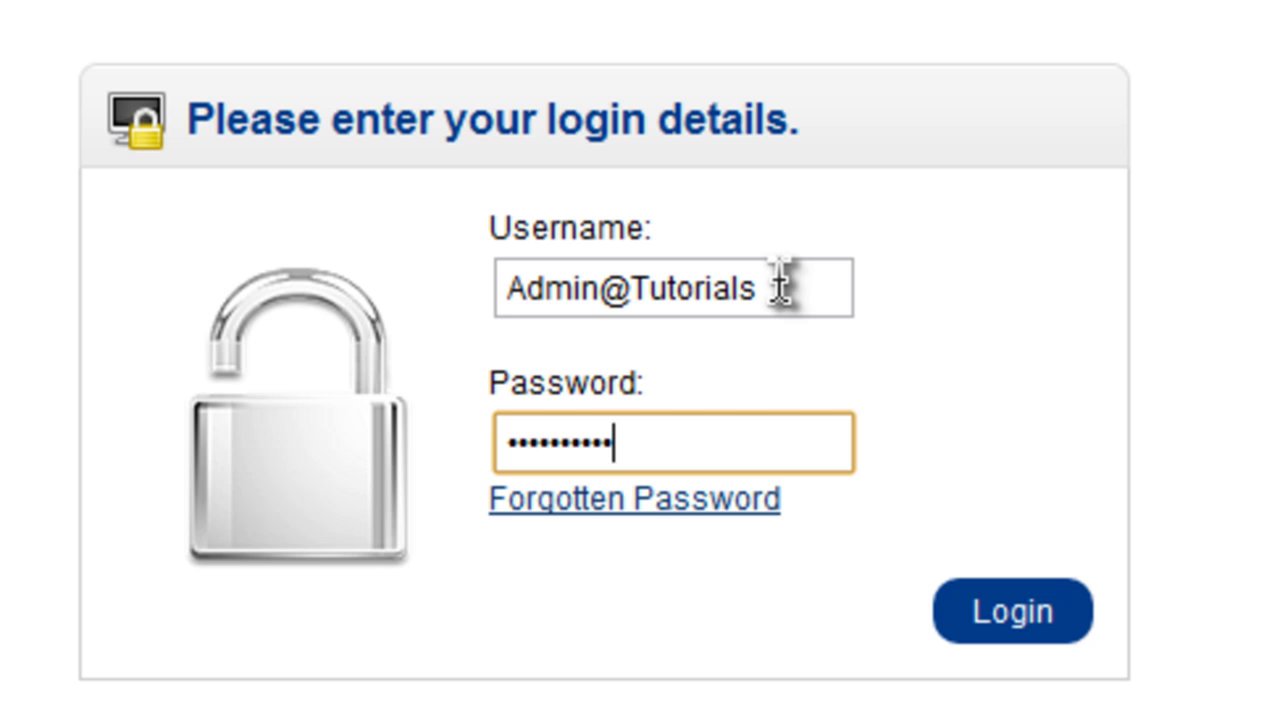
text(•)
key(BackSpace)
key(Return)
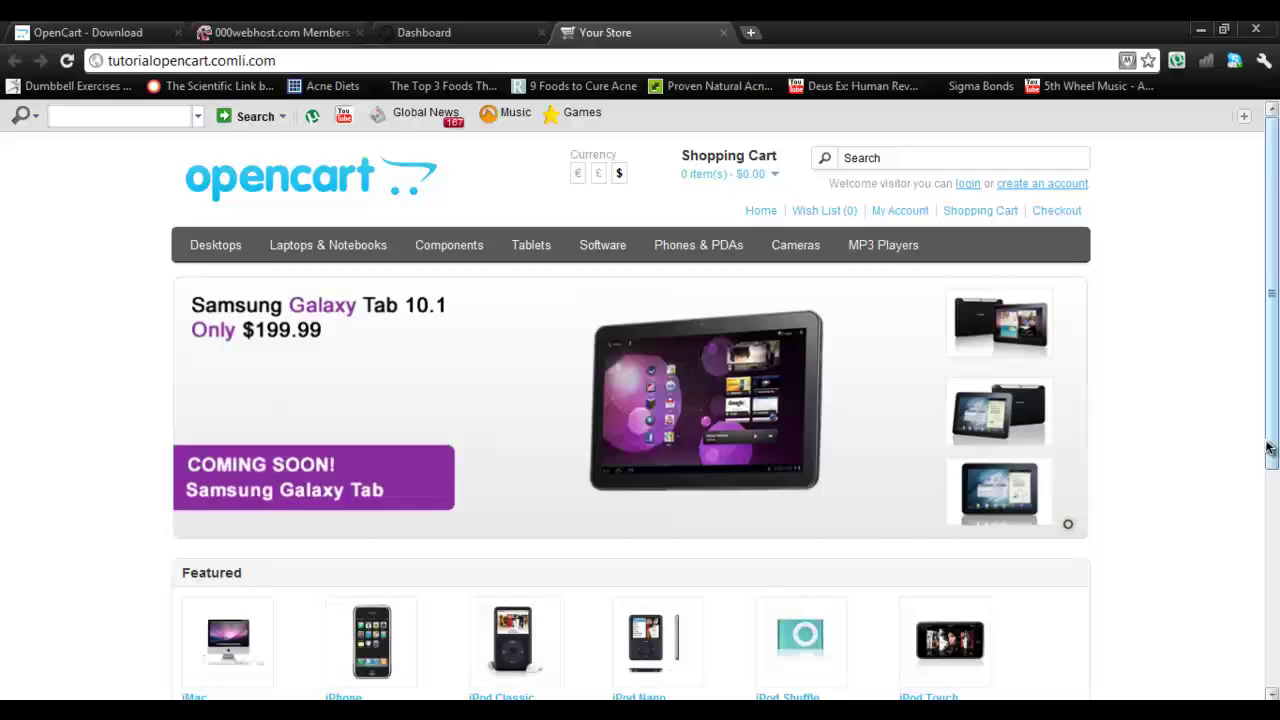
drag(1270, 448, 1266, 374)
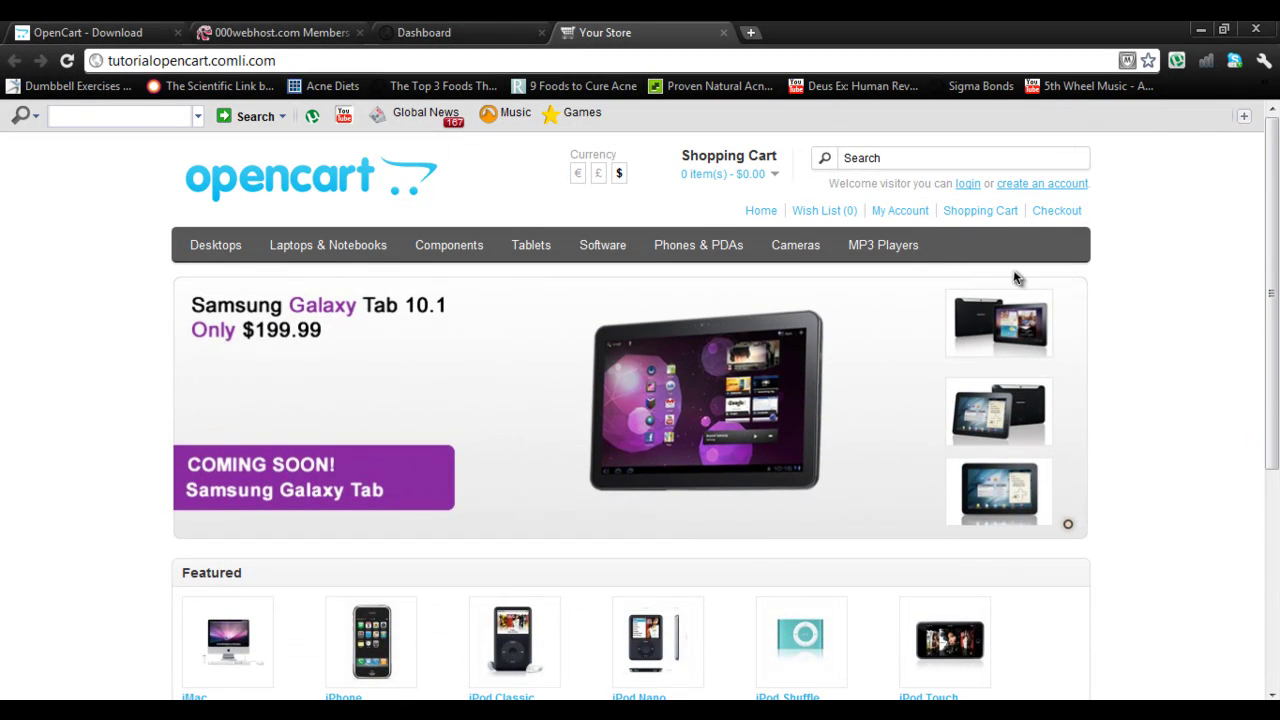
click(580, 60)
click(580, 60)
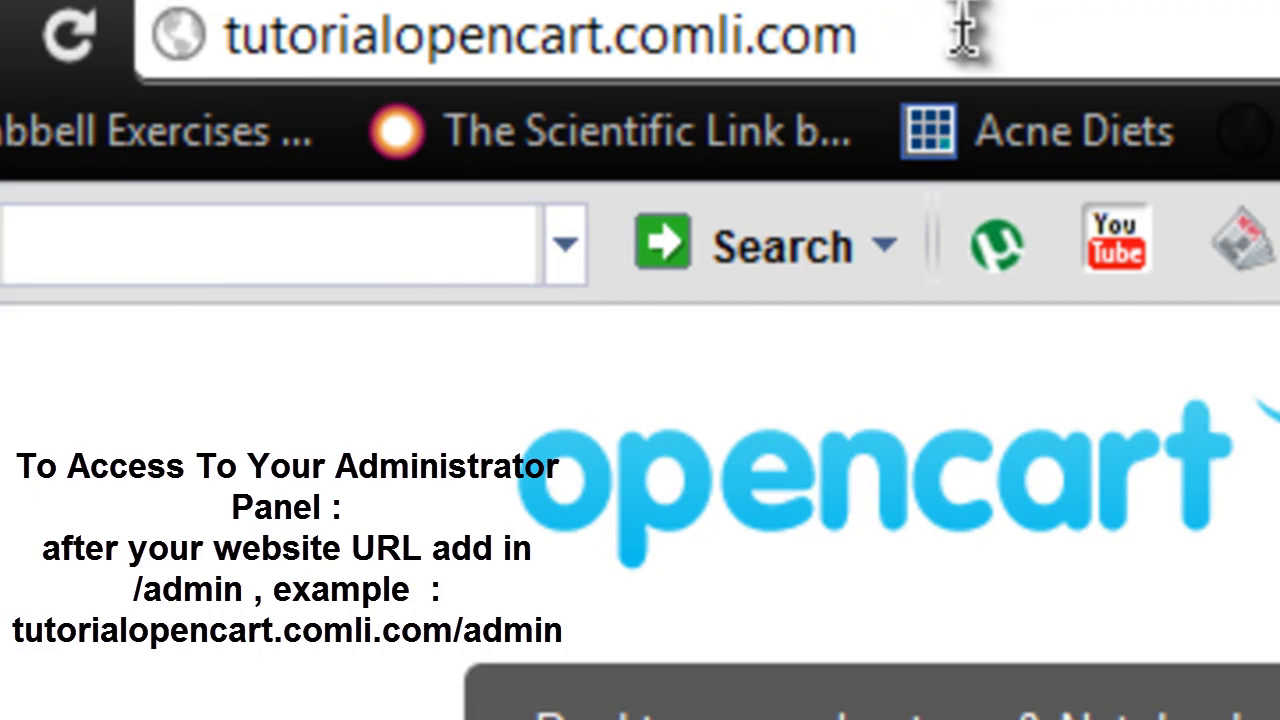
Load tutorialopencart.comli.com/admin and select its Username and Password fields
text(/admin)
key(Return)
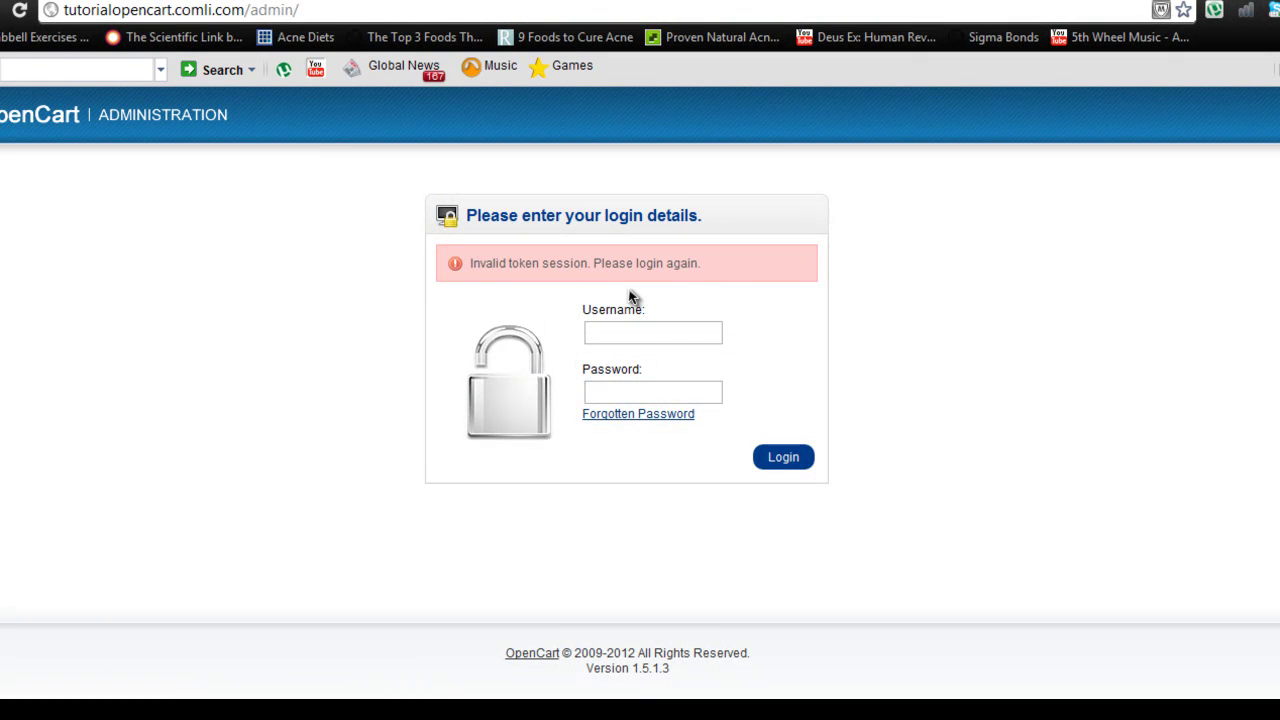
click(627, 332)
click(642, 393)
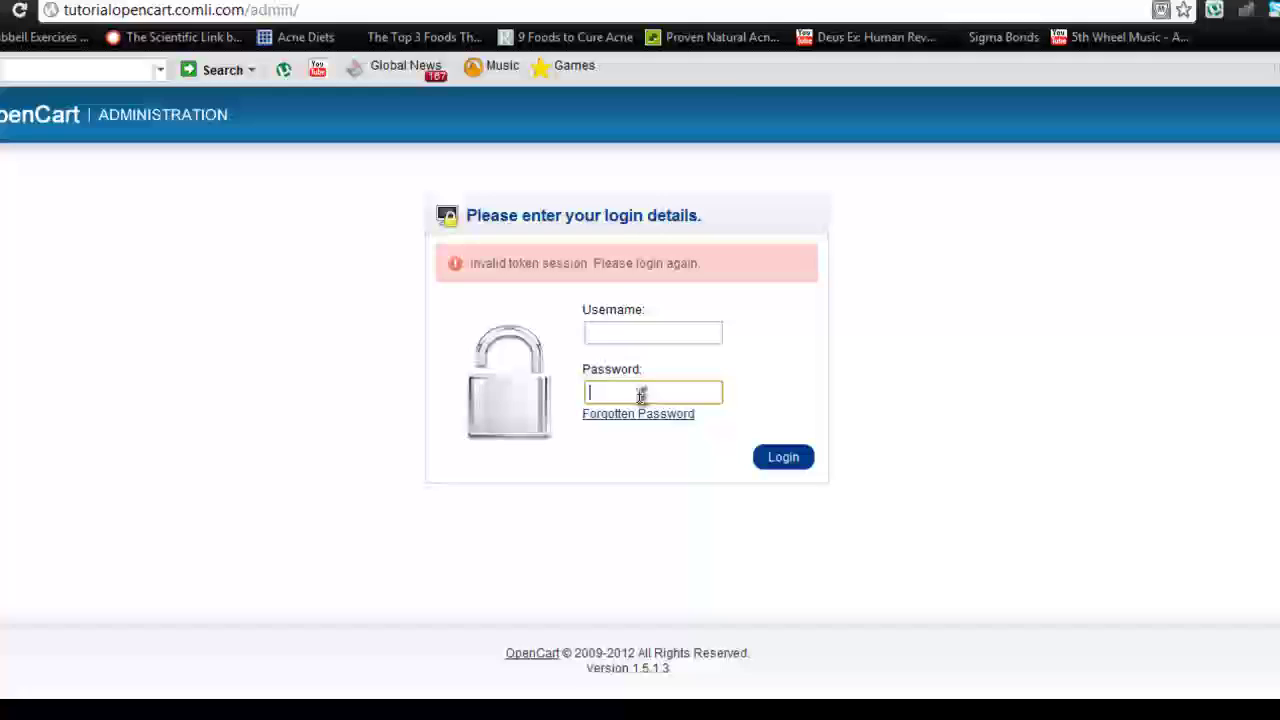